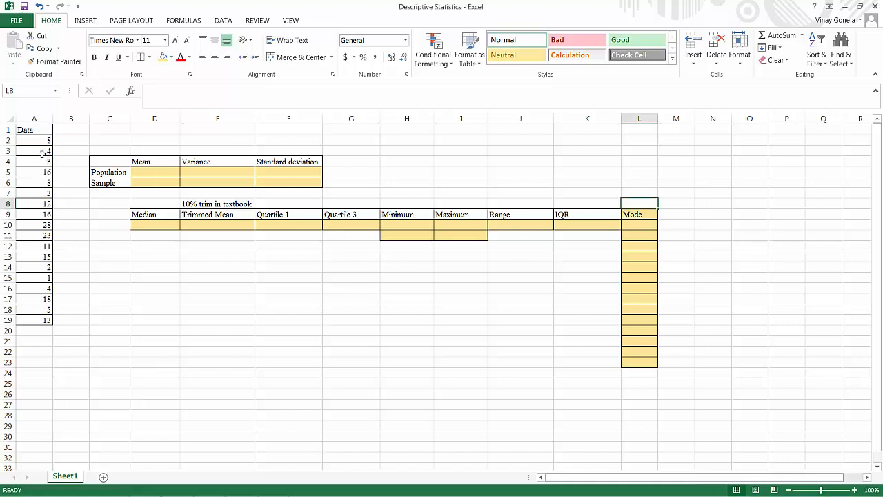
- Calculate the population mean in cell D5 with the AVERAGE function over the data range A2:A19
left_click_drag(41, 140, 39, 320)
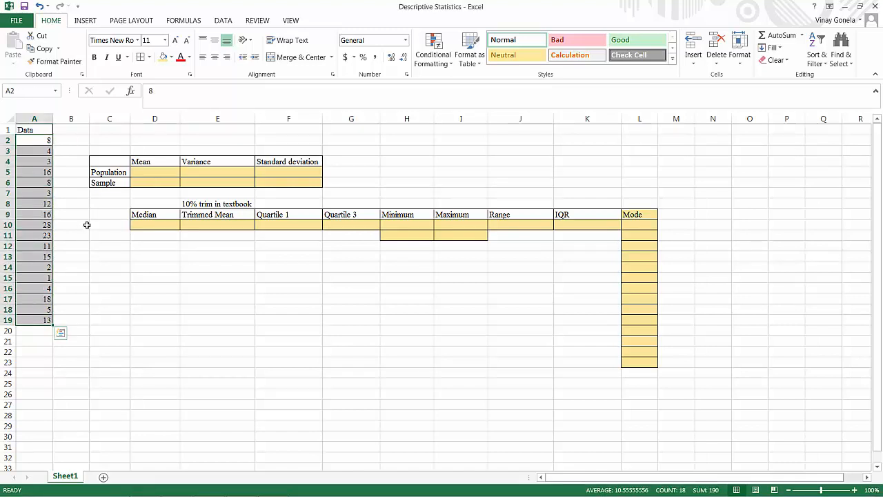
left_click(148, 172)
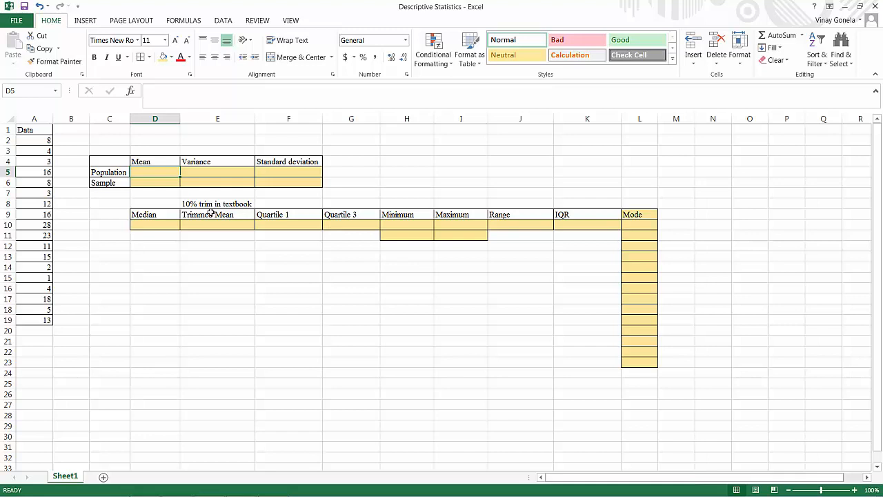
type("=average")
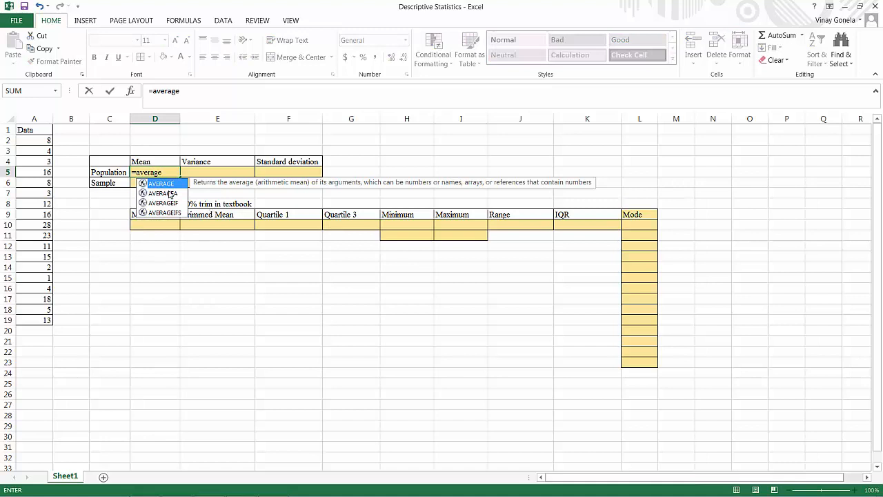
type("(")
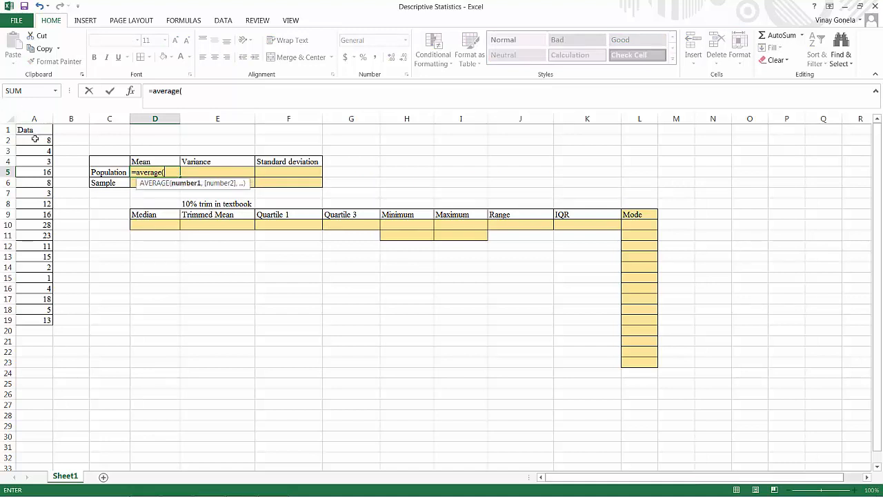
left_click_drag(39, 139, 47, 314)
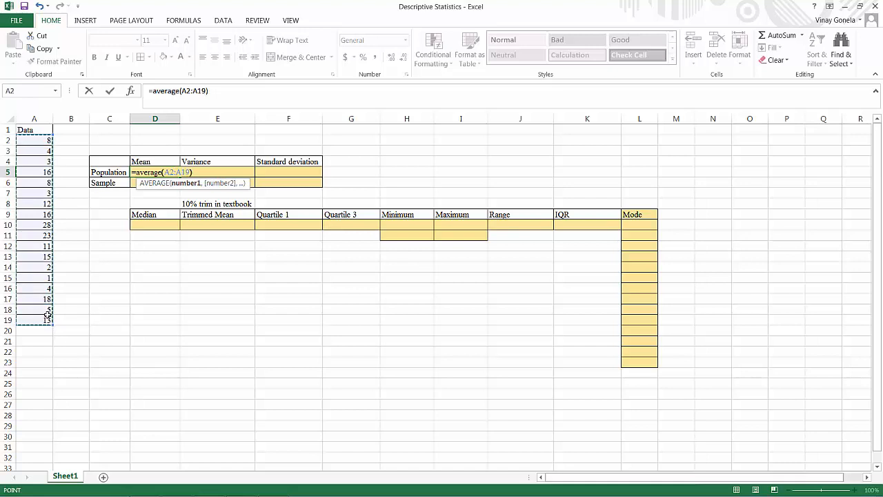
type(")")
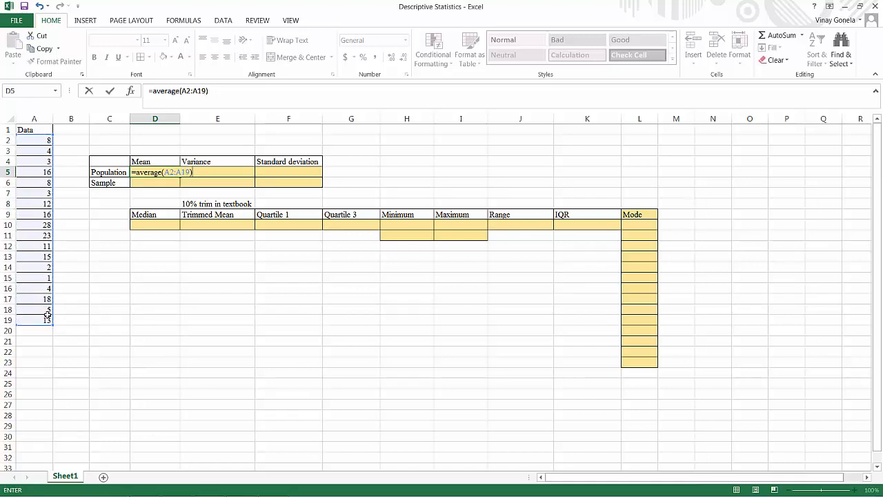
key("Return")
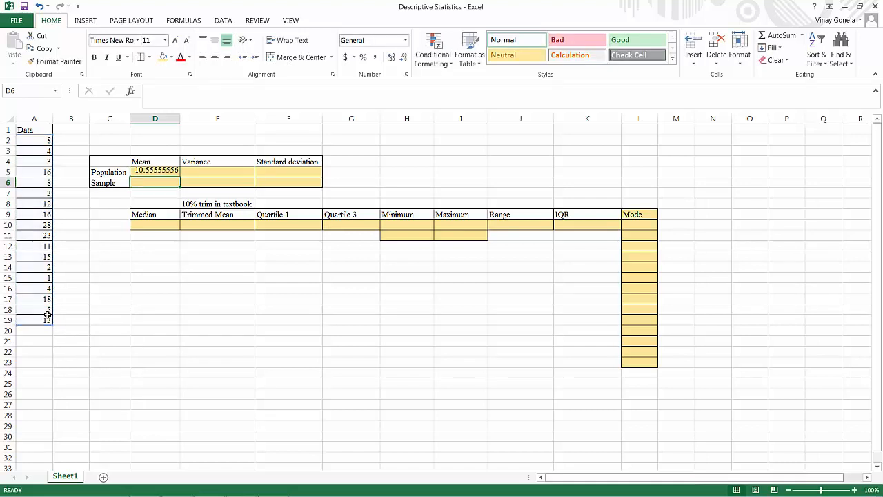
left_click(145, 175)
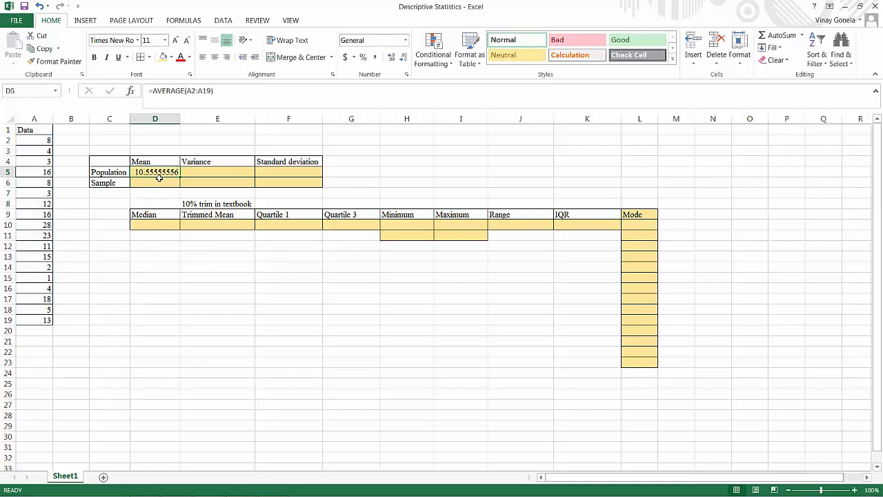
- Calculate the sample mean in cell D6 with the AVERAGE function over A2:A19
left_click(149, 185)
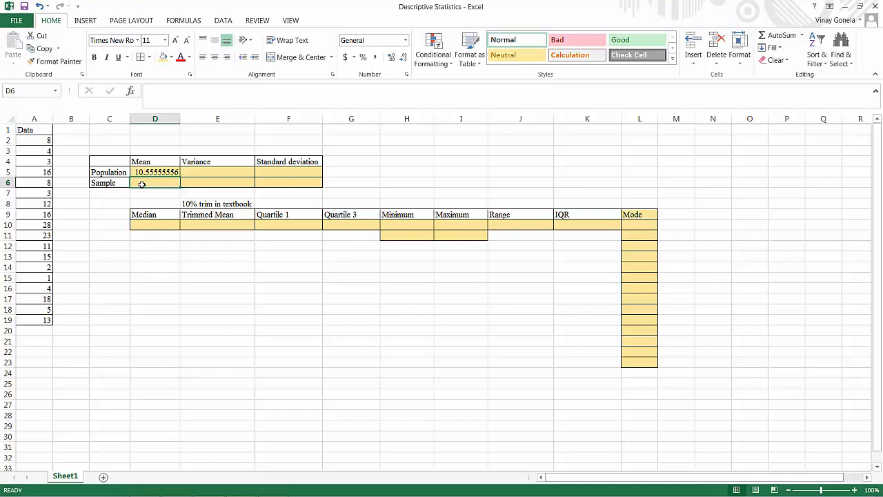
type("=avera")
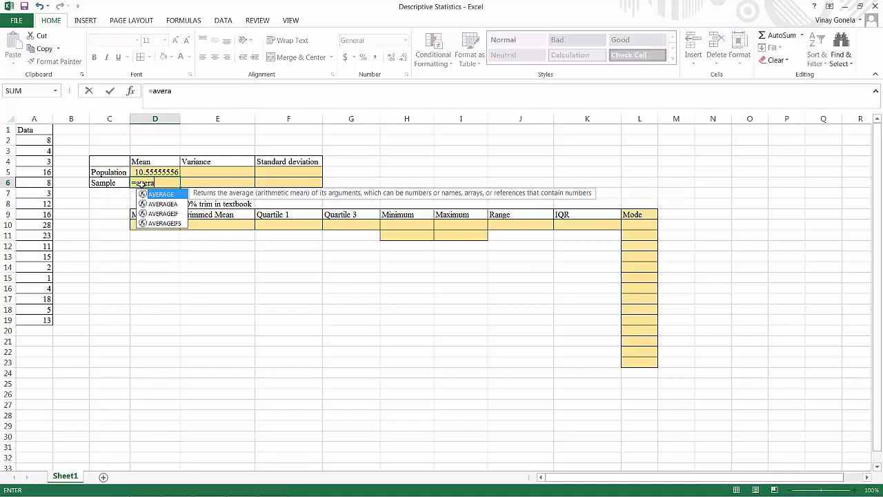
type("ge(")
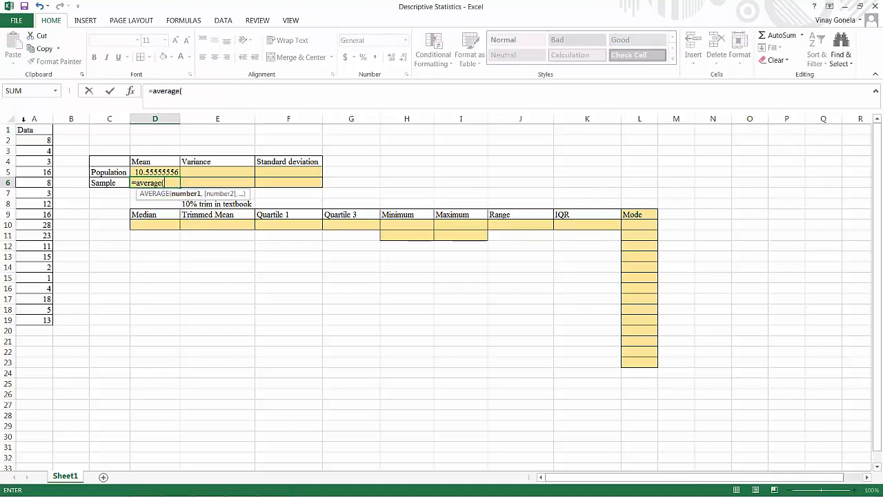
left_click_drag(29, 137, 25, 322)
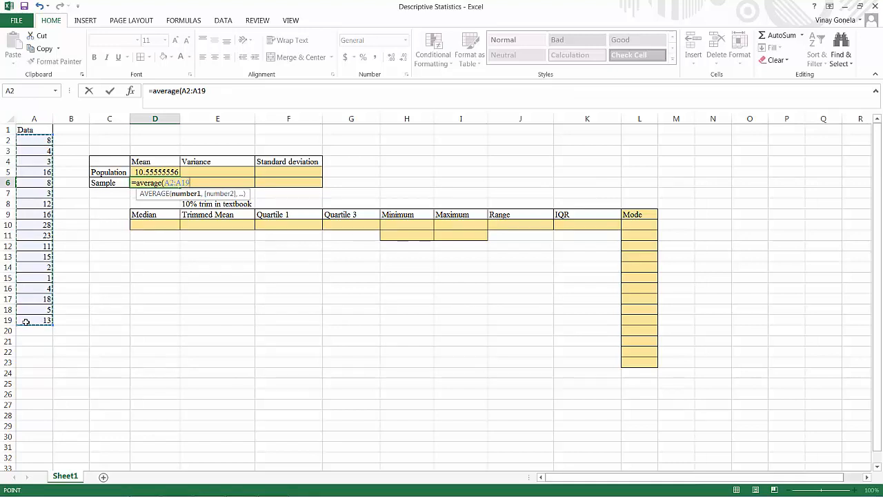
key("Return")
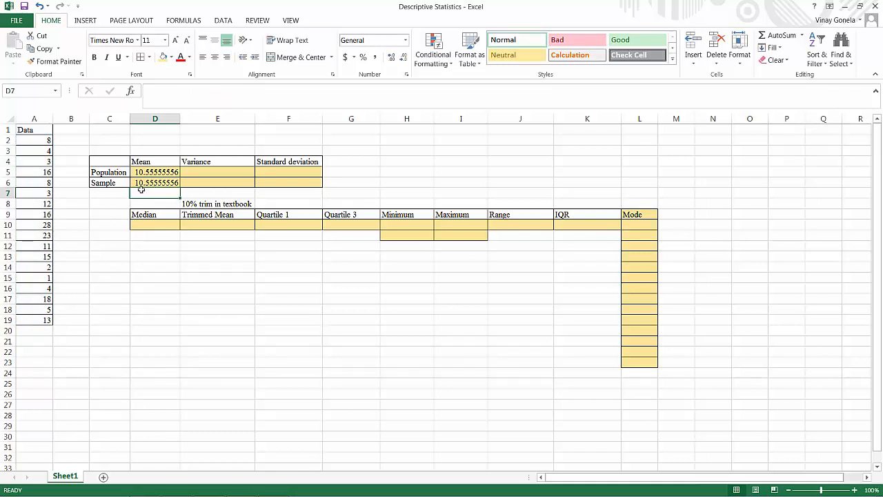
- Calculate the population variance in cell E5 with the VAR.P function over A2:A19
left_click(211, 172)
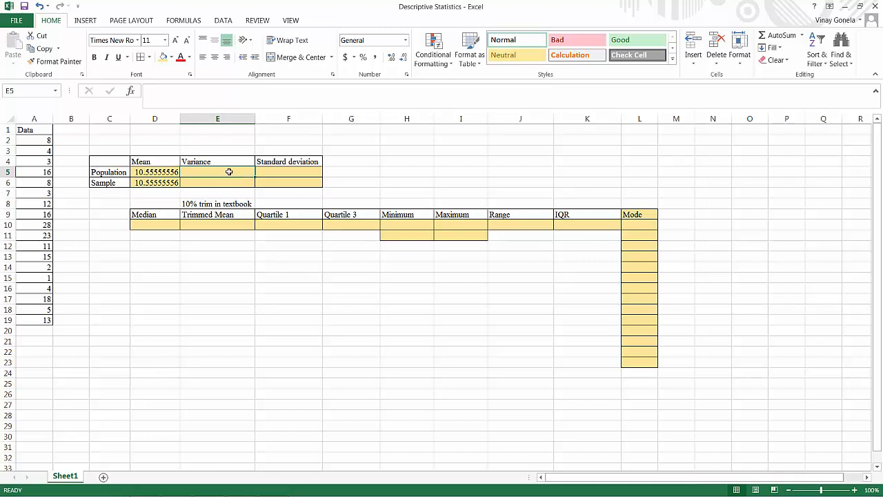
type("=")
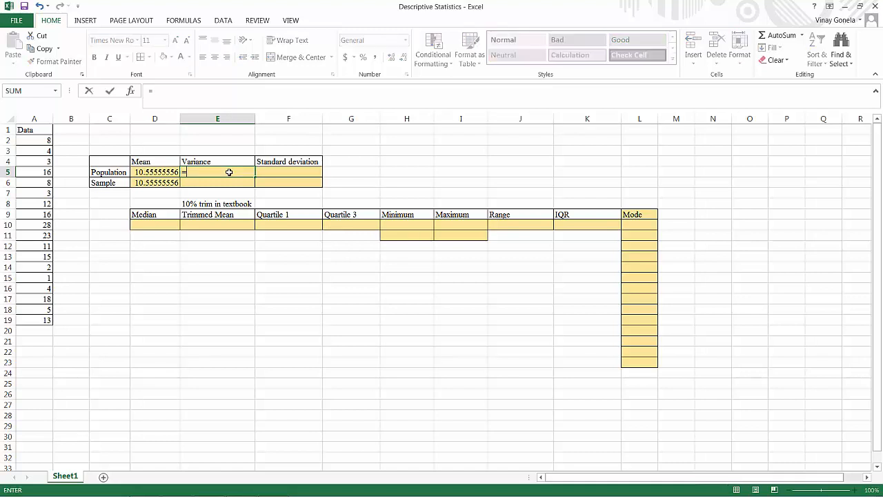
type("var")
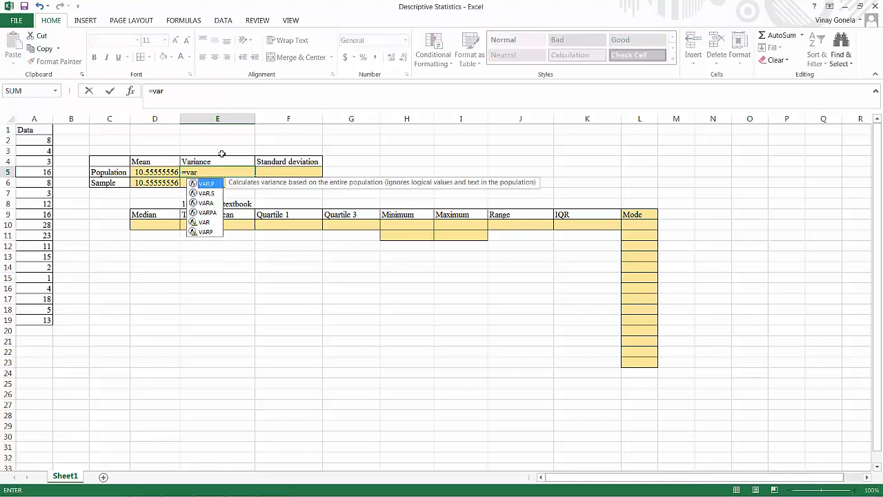
double_click(207, 184)
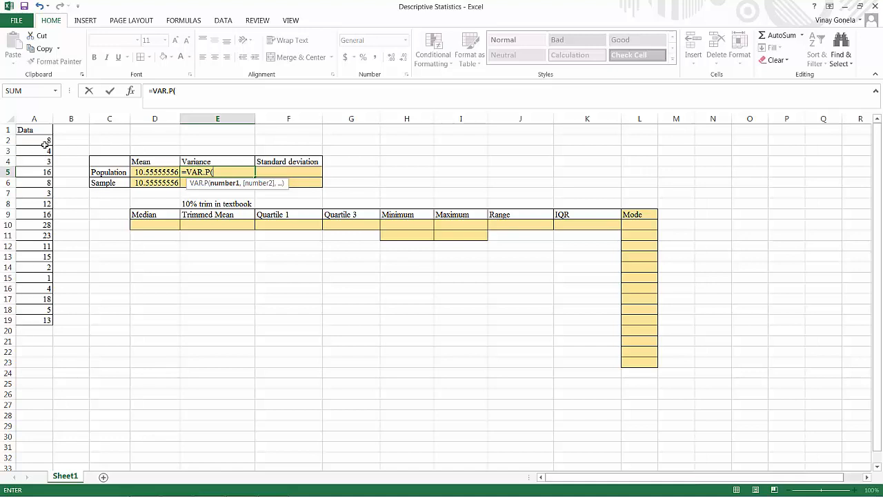
left_click_drag(43, 139, 44, 315)
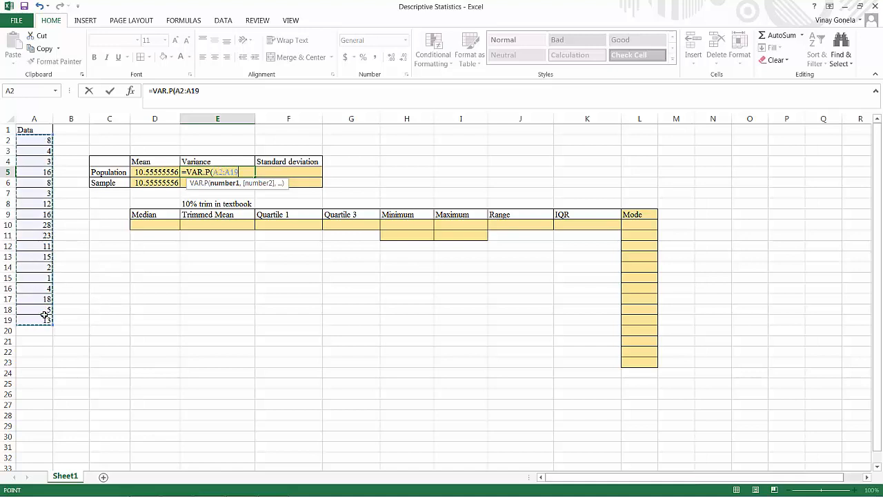
type(")")
key("Return")
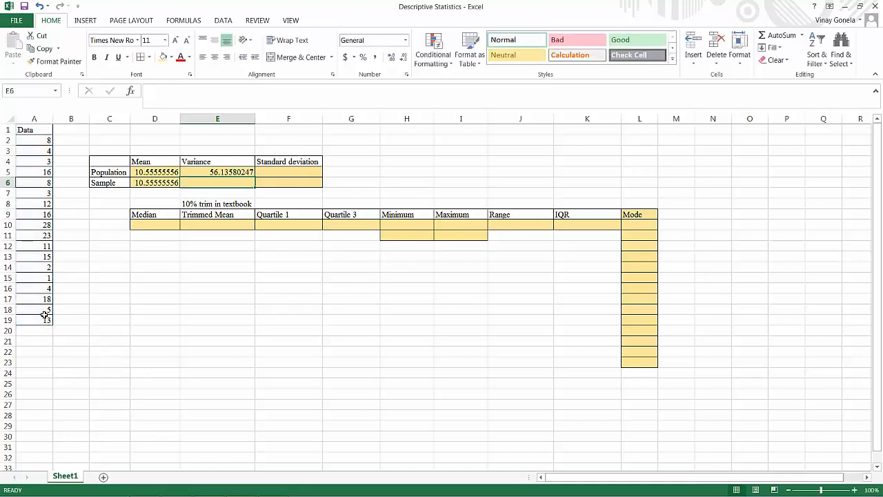
left_click(210, 172)
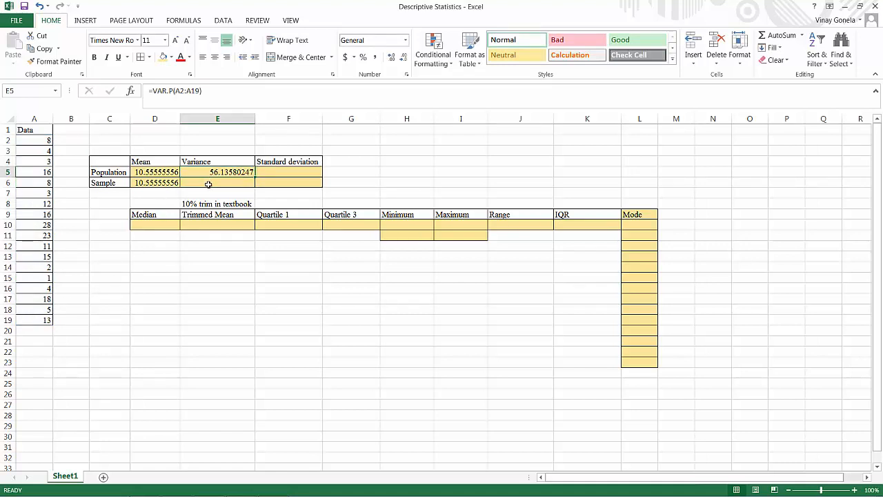
- Calculate the sample variance in cell E6 with VAR.S over A2:A19, and compare its formula with the population variance formula
left_click(208, 184)
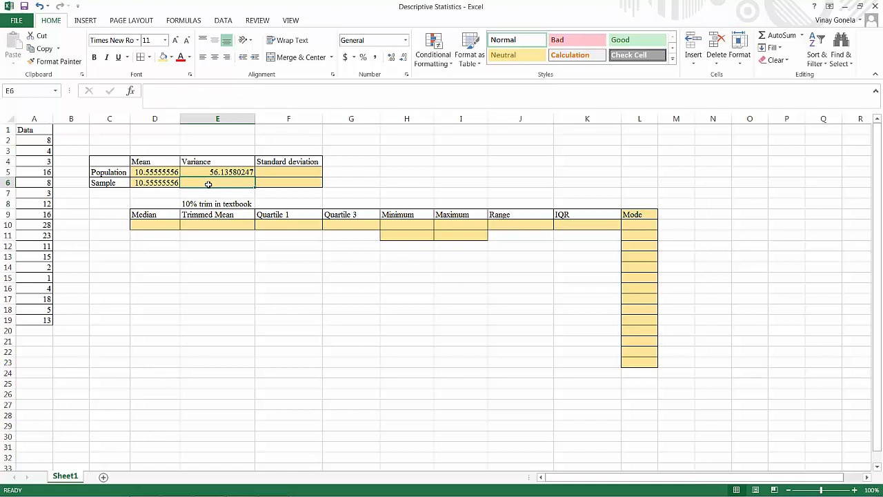
type("=")
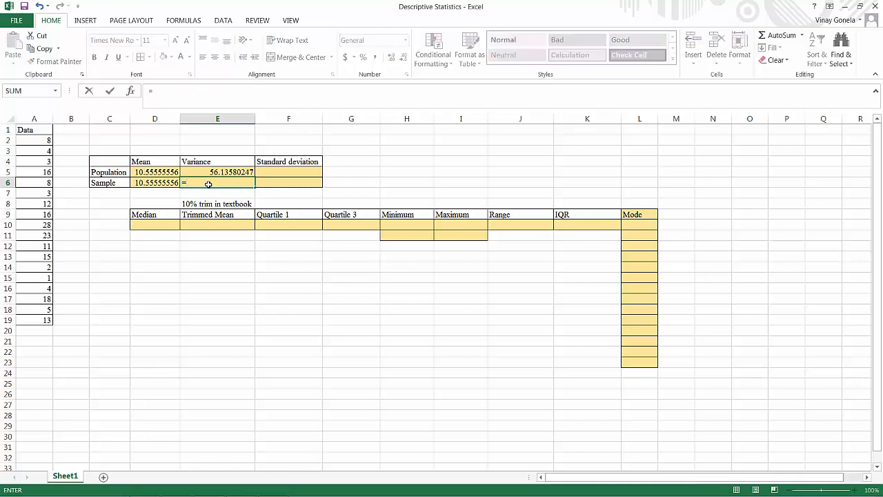
type("var")
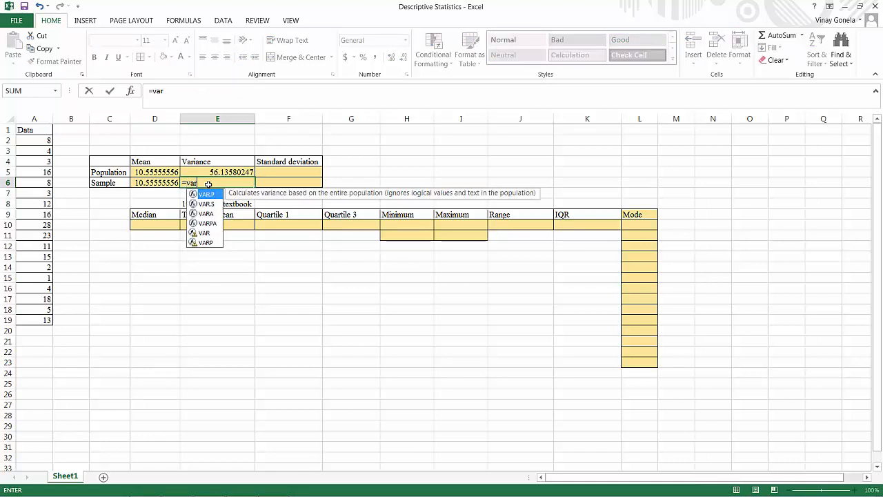
type(".")
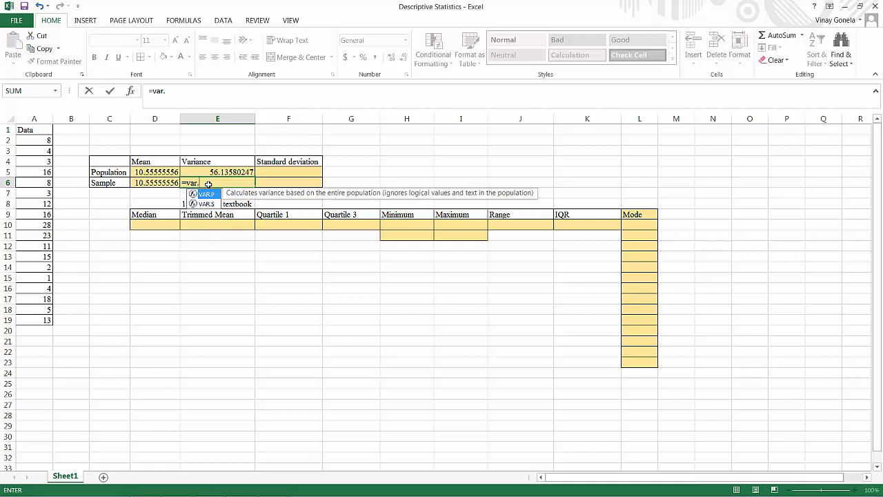
left_click(205, 204)
double_click(206, 204)
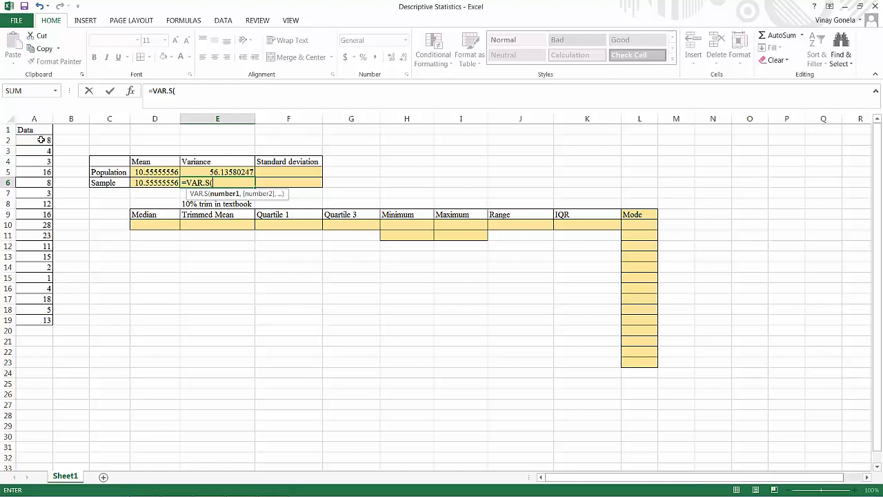
left_click_drag(42, 140, 47, 320)
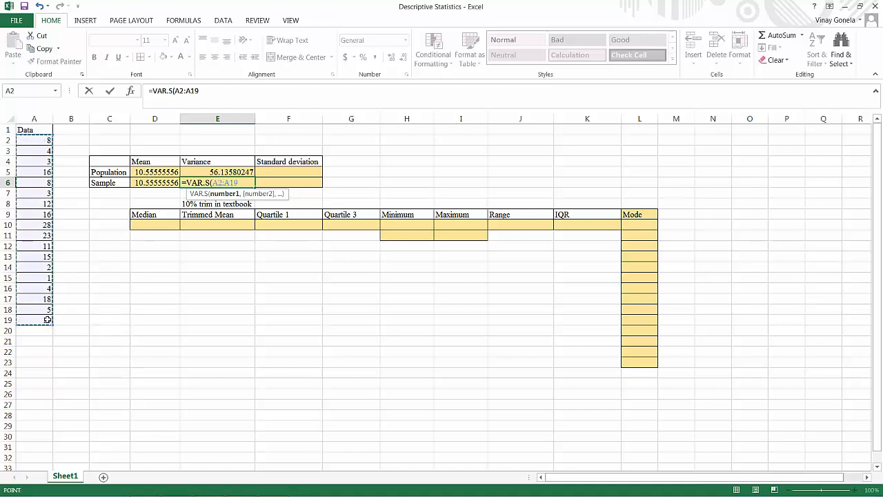
type(")")
key("Return")
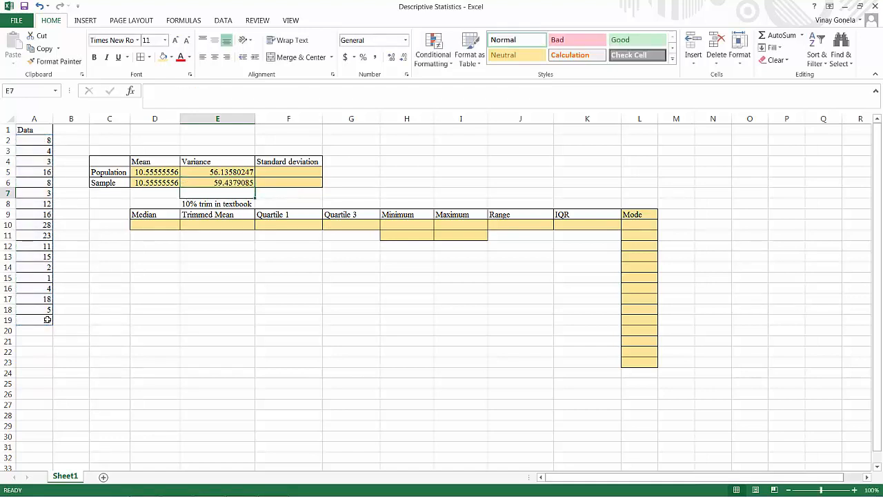
left_click(216, 182)
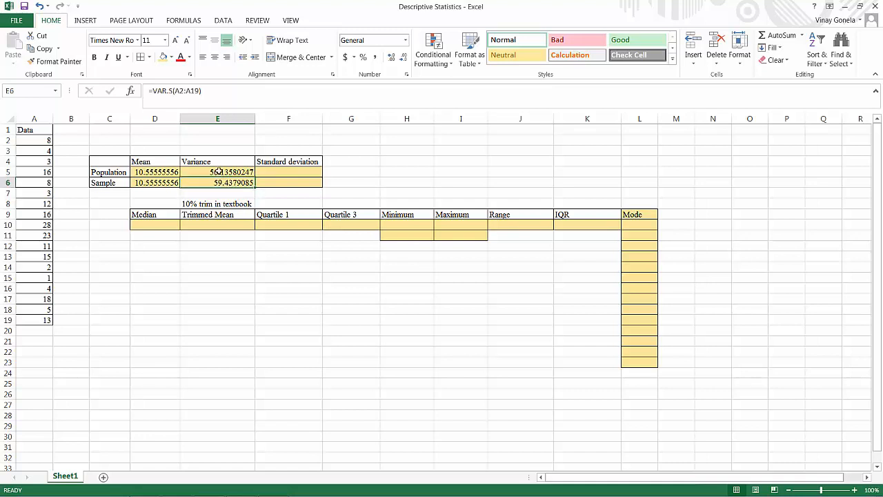
left_click(218, 171)
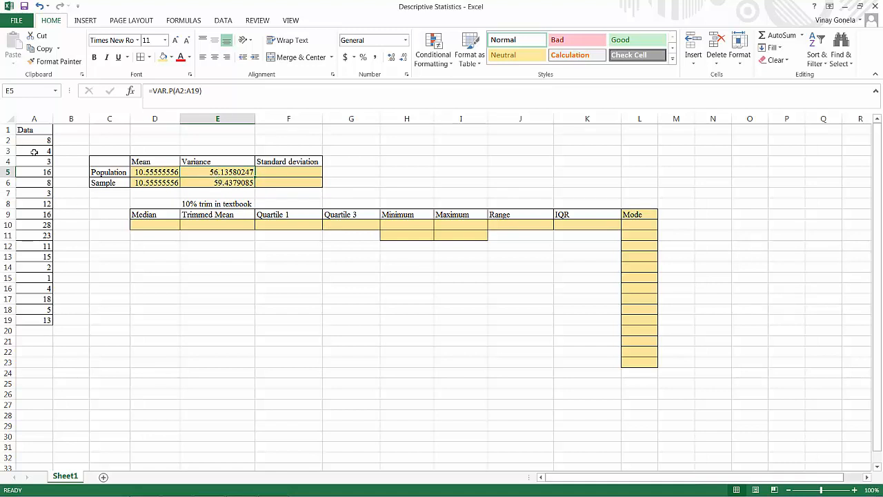
- Calculate the population standard deviation in cell F5 with the STDEV.P function over A2:A19
left_click(281, 171)
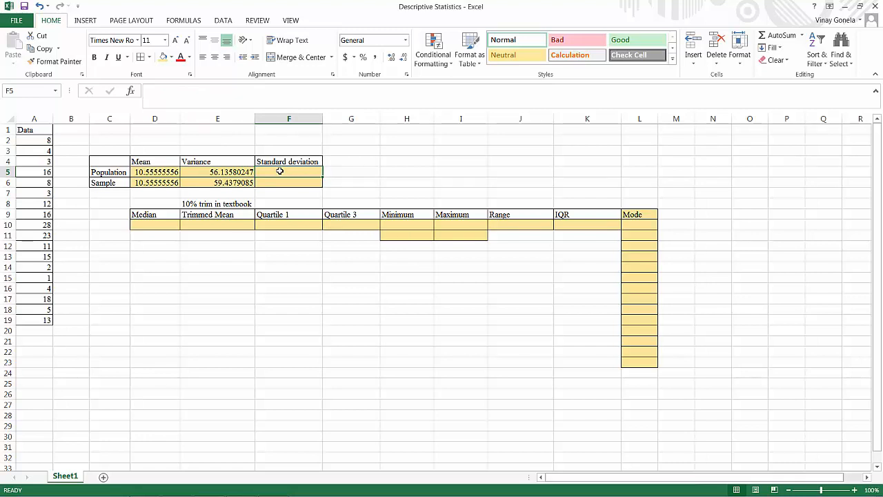
type("=s")
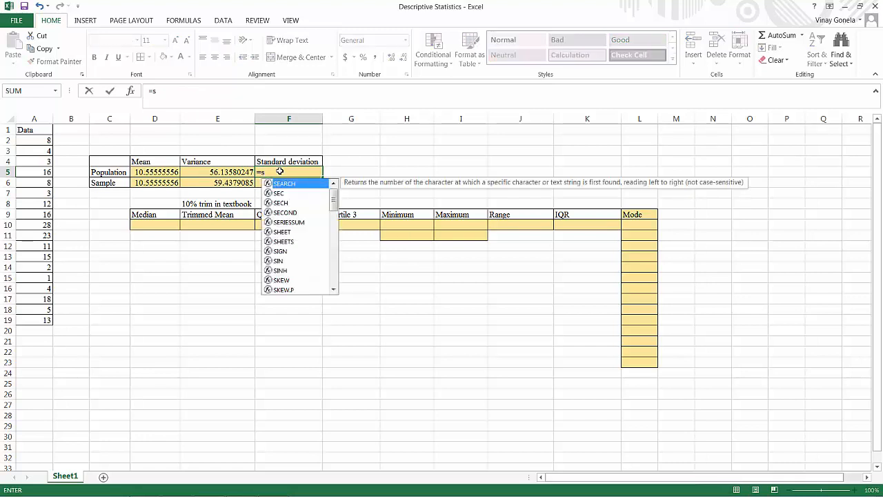
type("tdev")
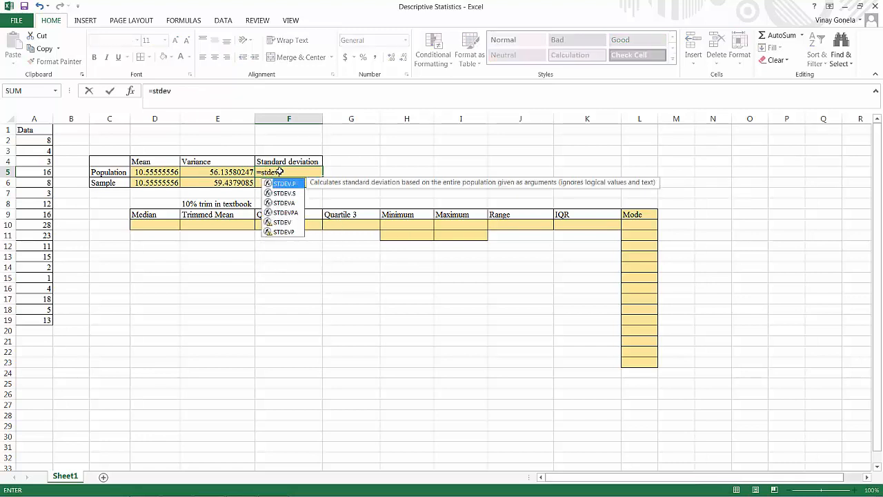
double_click(284, 183)
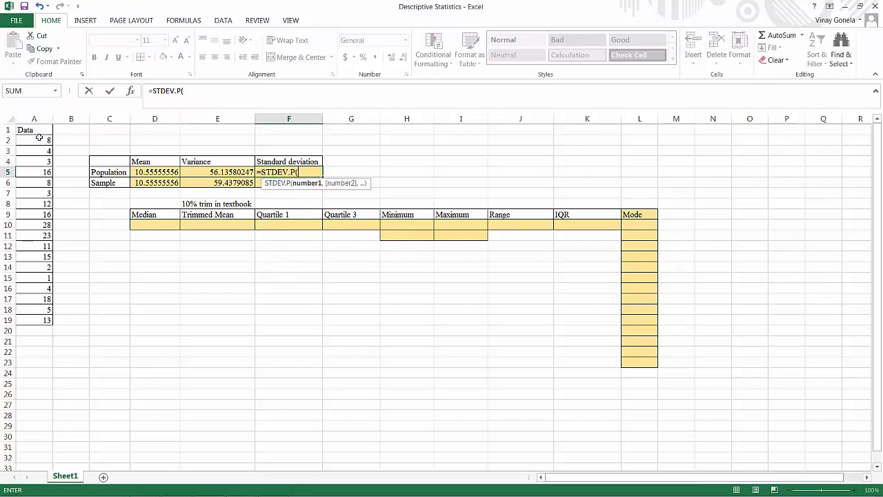
left_click_drag(37, 140, 44, 321)
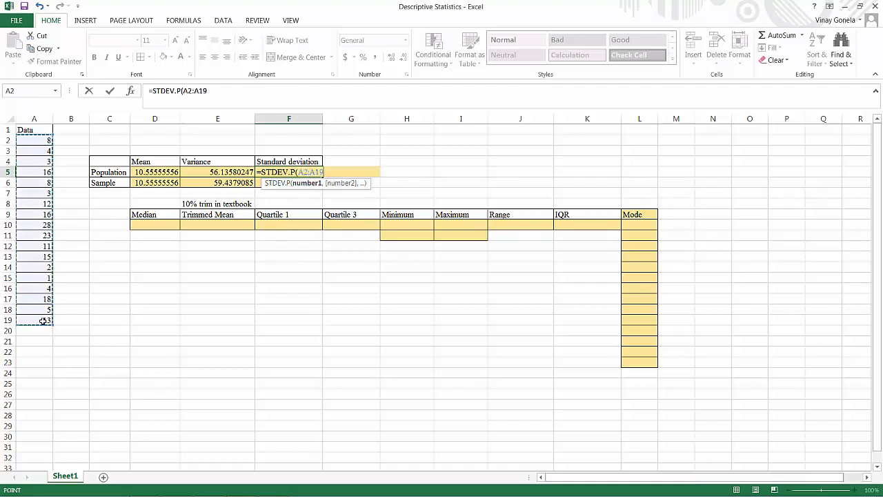
type(")")
key("Return")
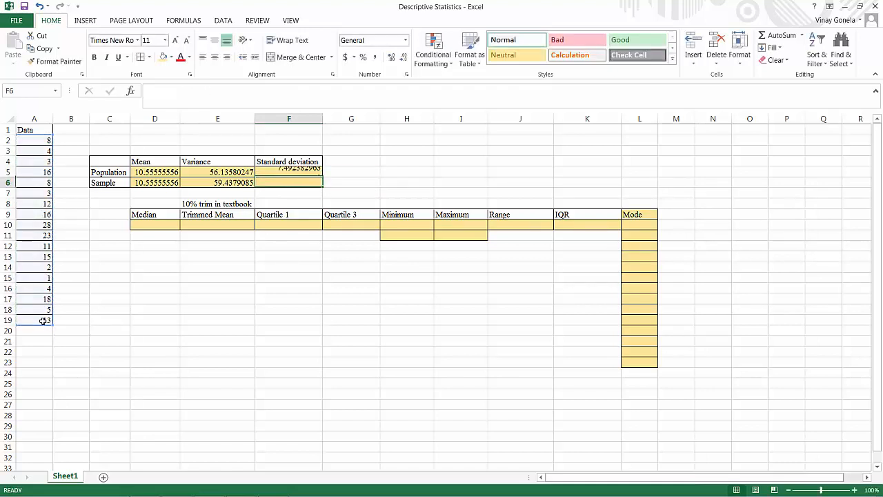
- Calculate the sample standard deviation in cell F6 with the STDEV.S function over A2:A19
left_click(288, 171)
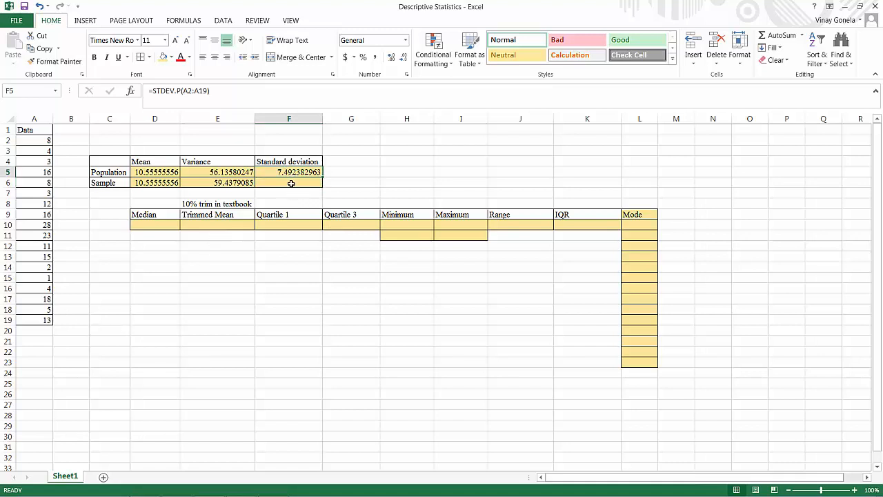
left_click(291, 183)
type("=")
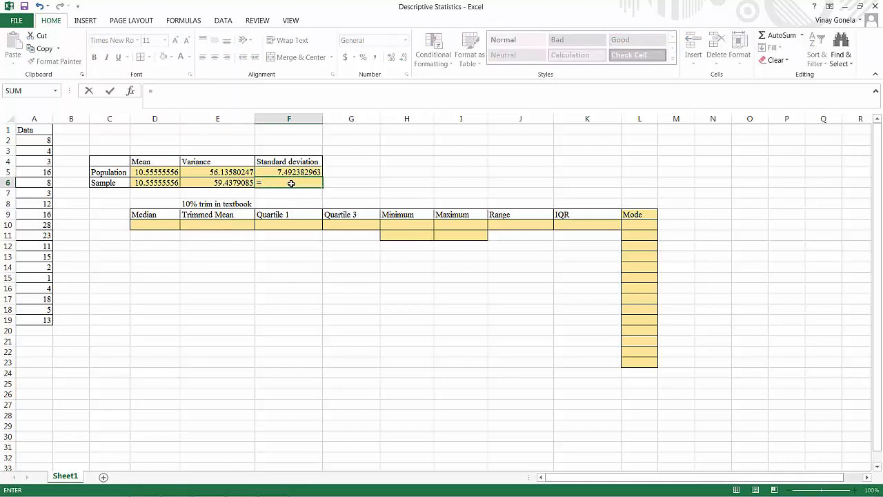
type("std")
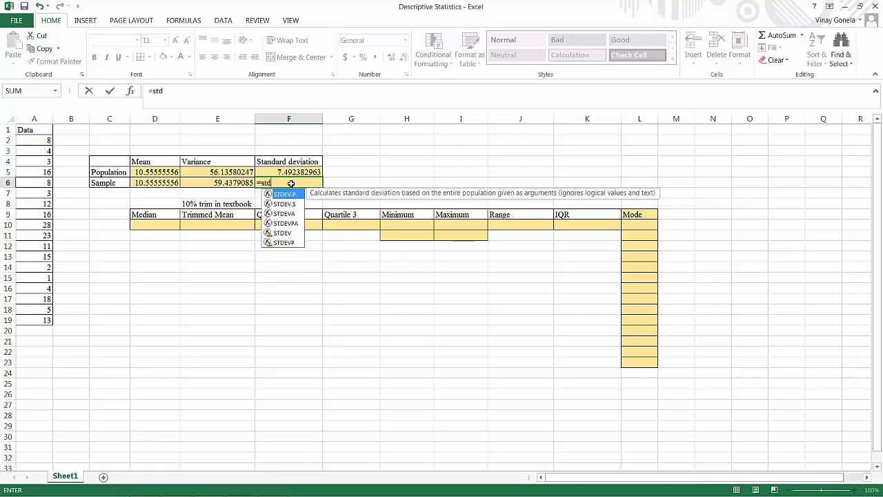
type("e")
double_click(279, 204)
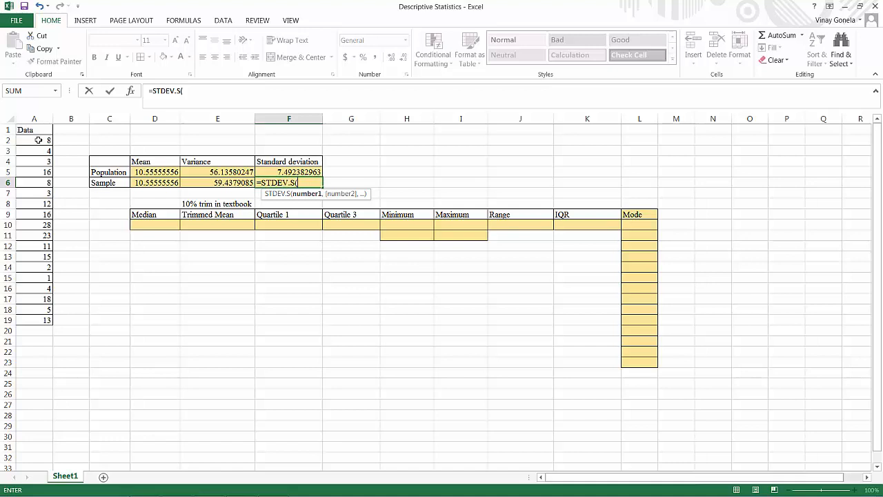
left_click_drag(39, 140, 43, 318)
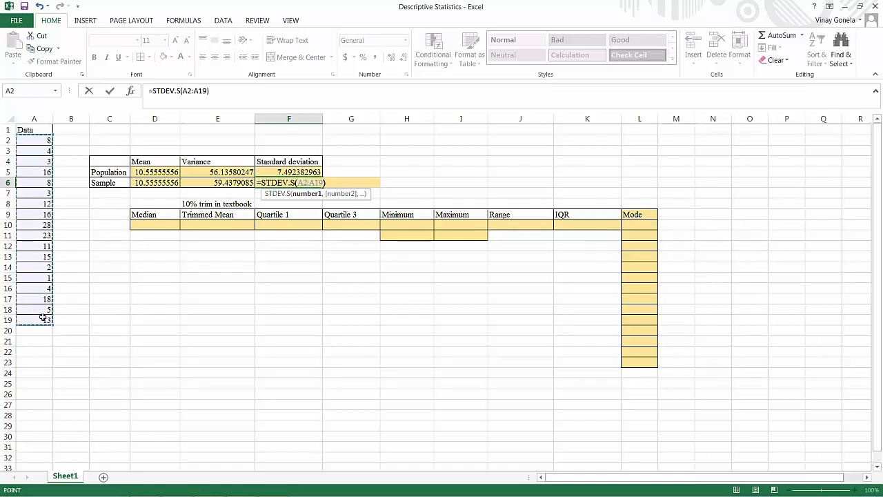
type(")")
key("Return")
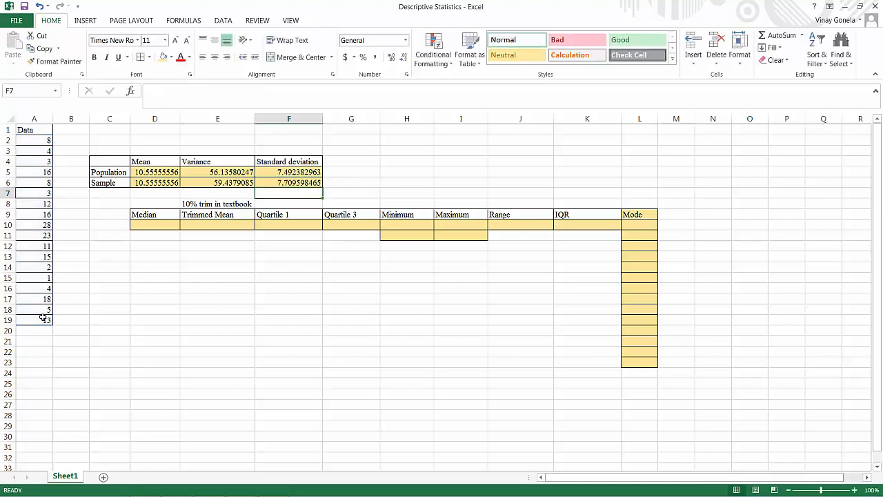
left_click(287, 184)
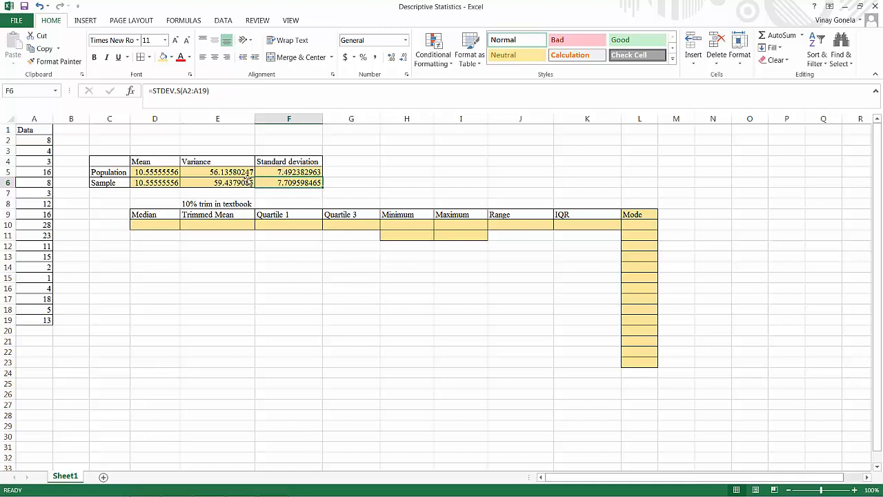
- Calculate the median in cell D10 with the MEDIAN function over A2:A19
left_click(153, 226)
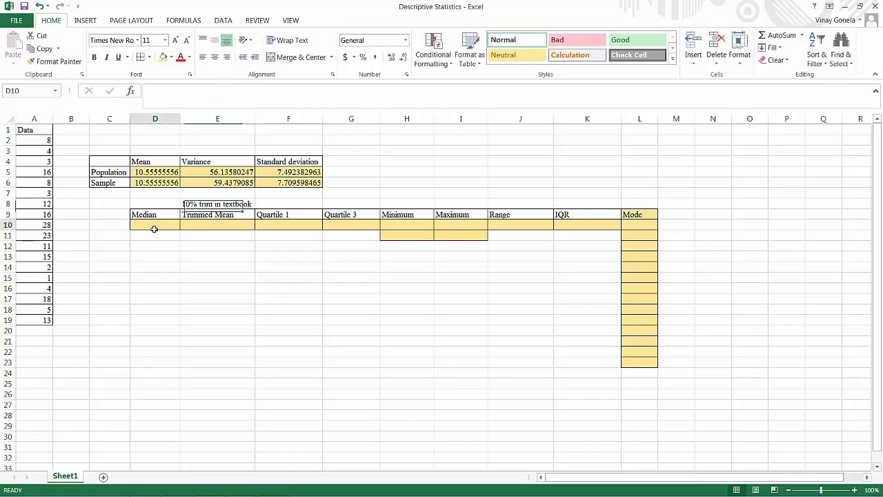
type("=")
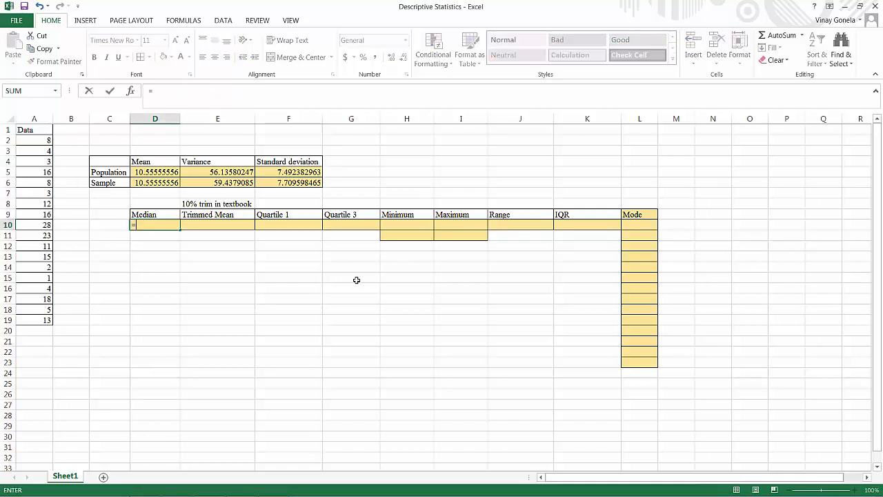
type("m")
type("ode")
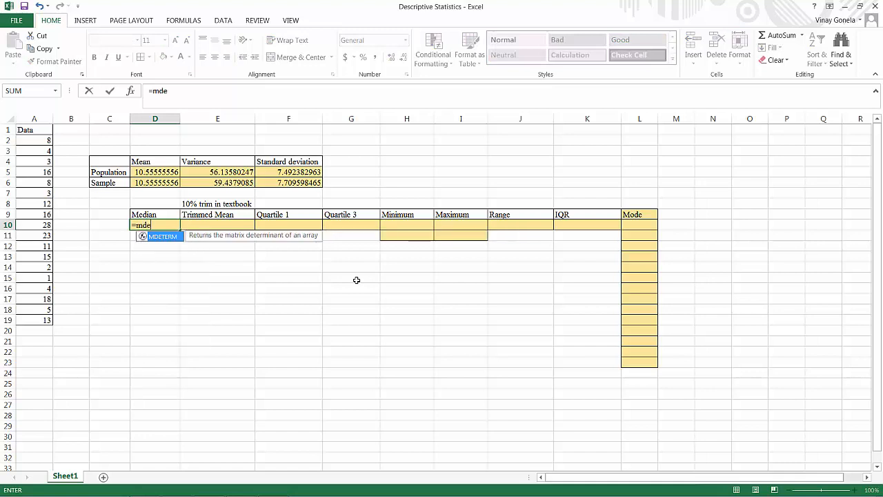
type("(")
key("BackSpace")
key("BackSpace")
key("BackSpace")
key("BackSpace")
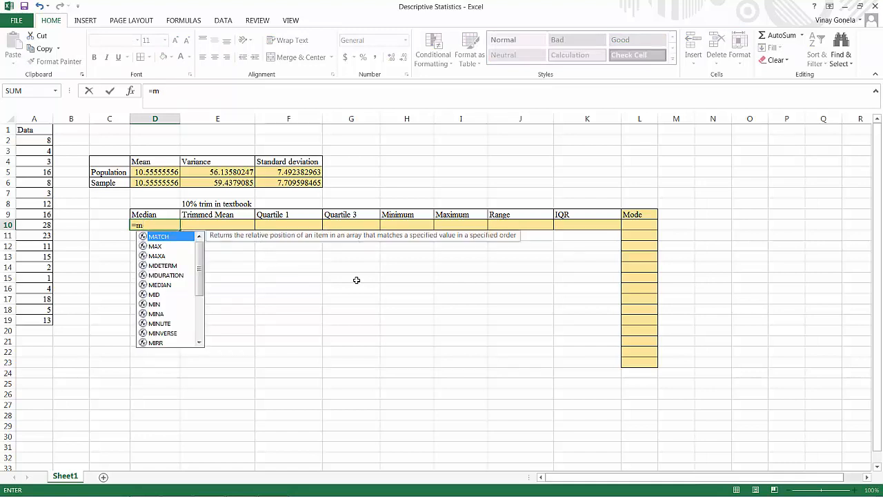
type("e")
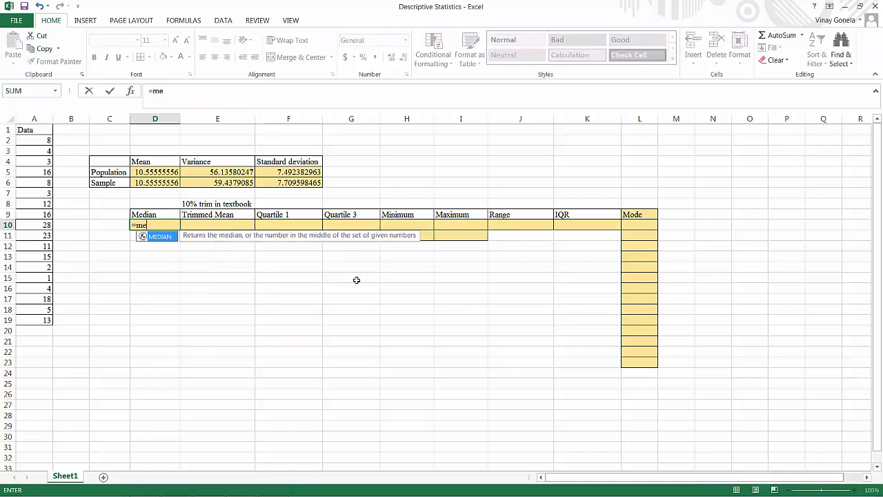
double_click(152, 239)
left_click_drag(35, 140, 29, 316)
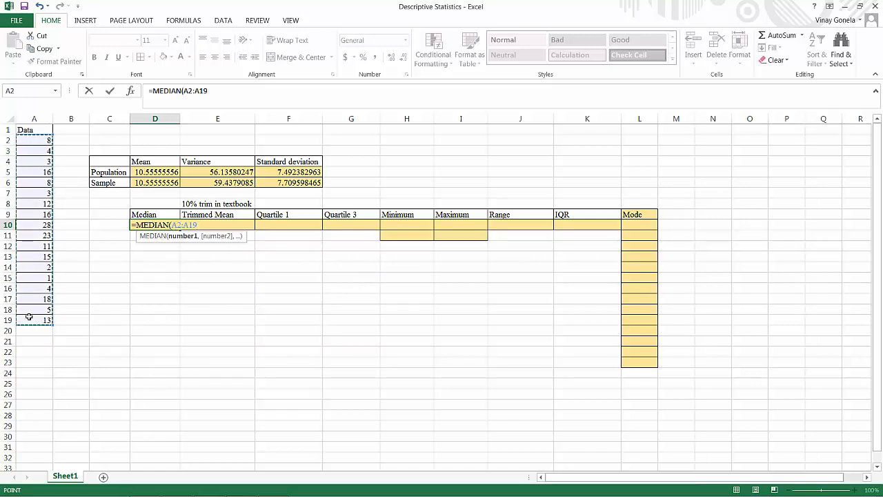
key("Return")
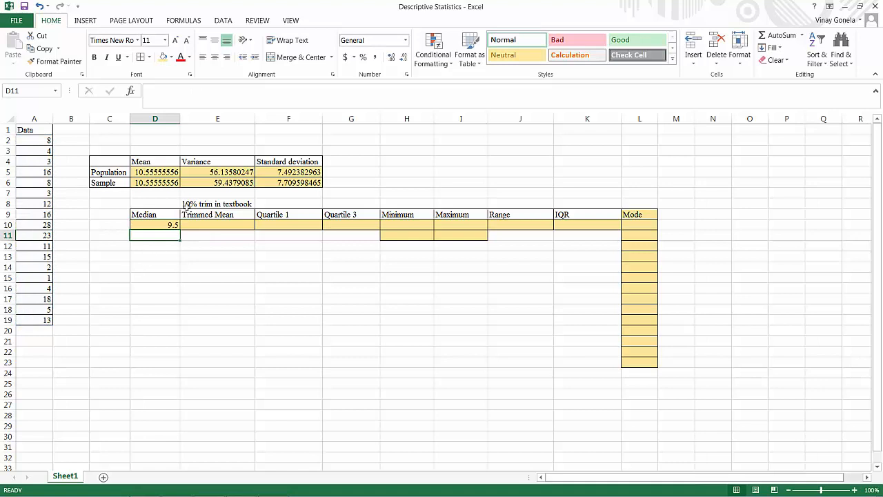
left_click(170, 225)
- Add the note "20% for excel" in cell E7, above the textbook trim note for the trimmed mean
left_click(204, 226)
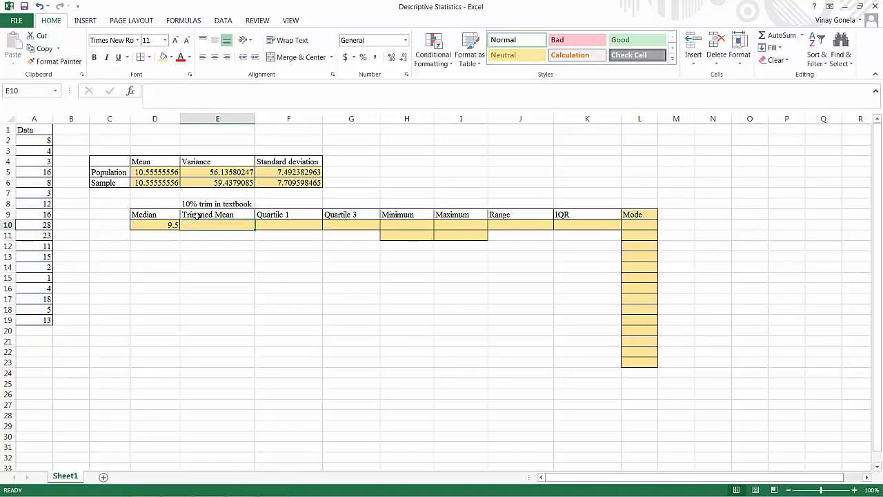
left_click(198, 216)
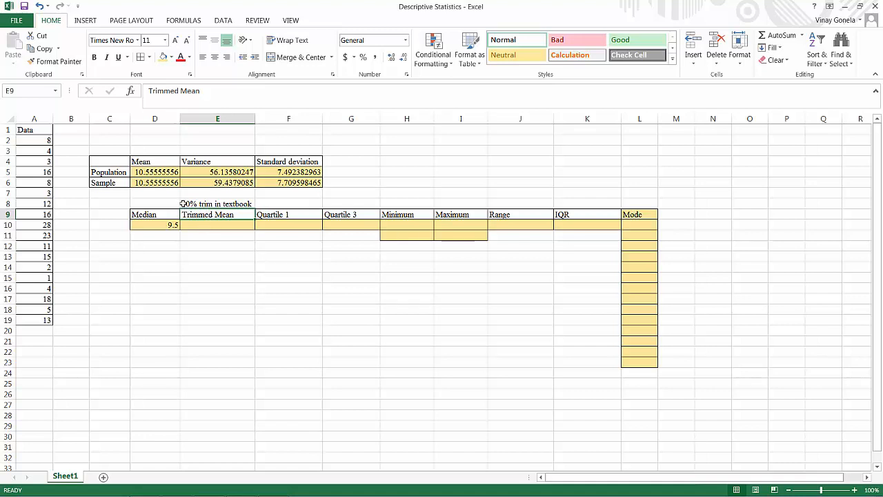
left_click(182, 203)
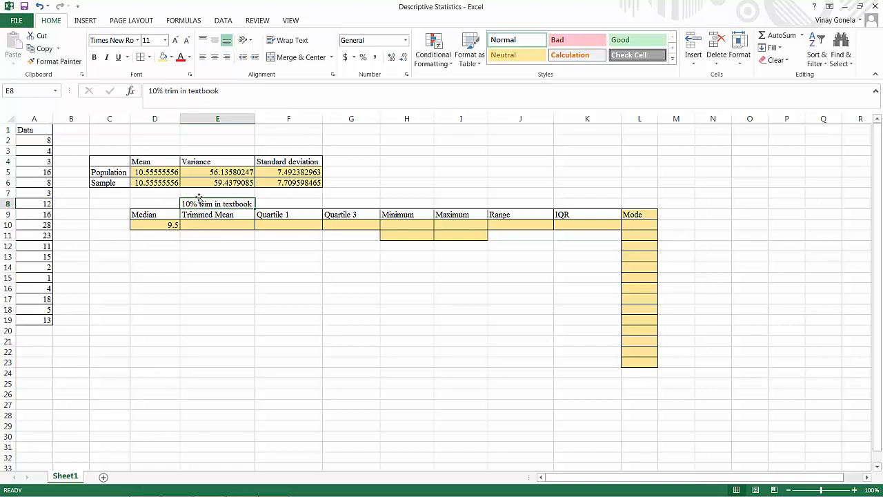
left_click(199, 194)
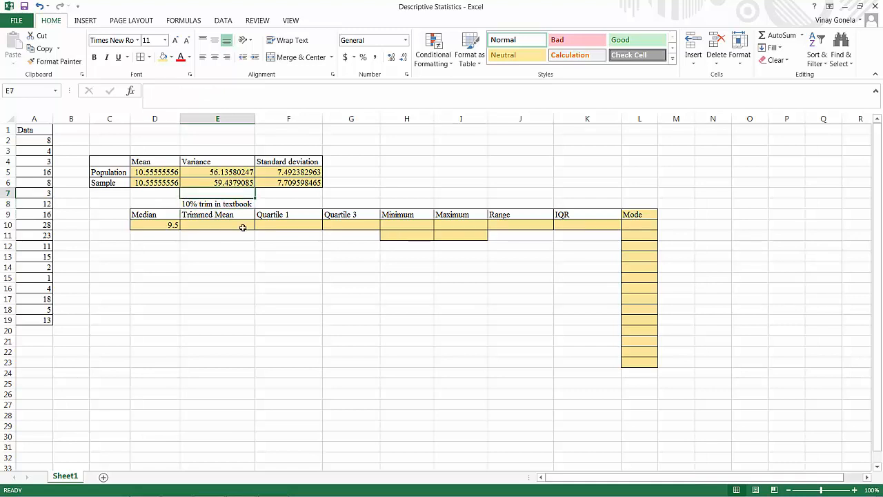
type("20%")
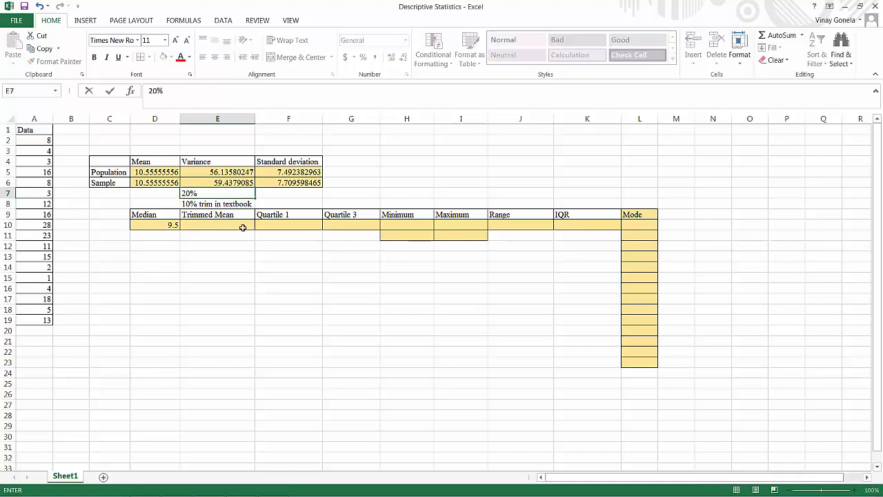
type(" for excel")
- Calculate the trimmed mean in cell E10 with the TRIMMEAN function over A2:A19 and a trim fraction of 0.20
left_click(196, 227)
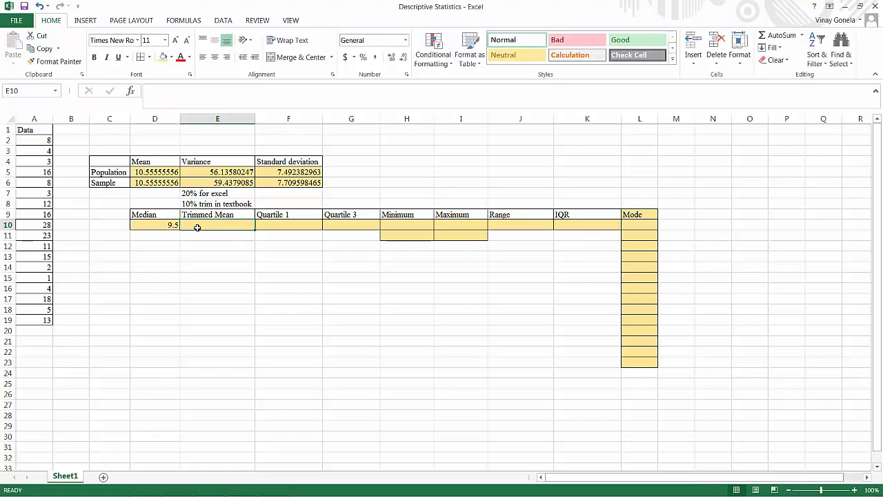
type("=tr")
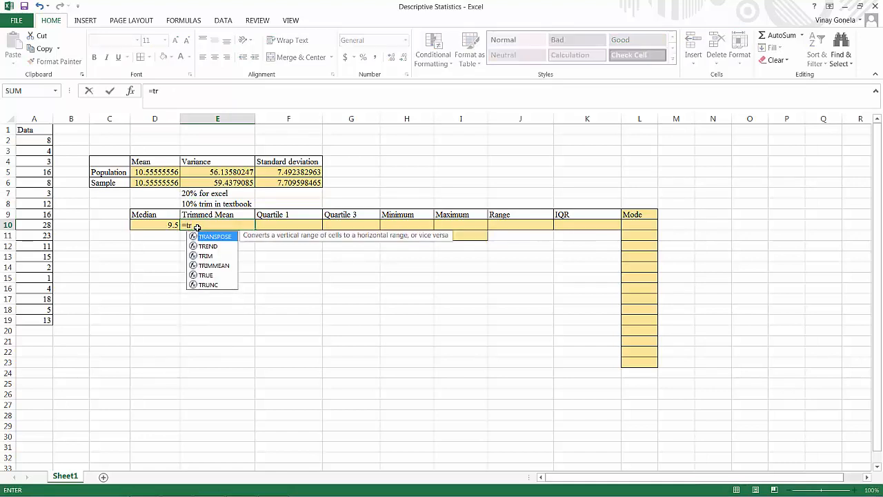
double_click(219, 265)
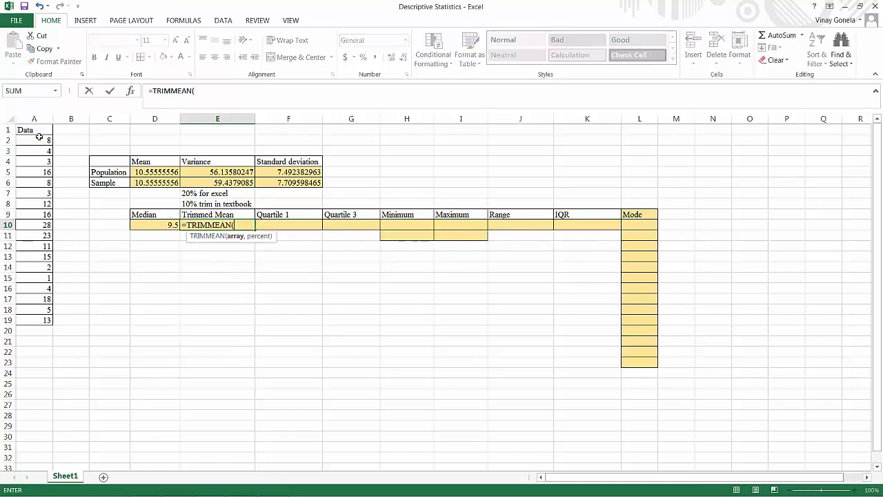
left_click_drag(41, 142, 42, 316)
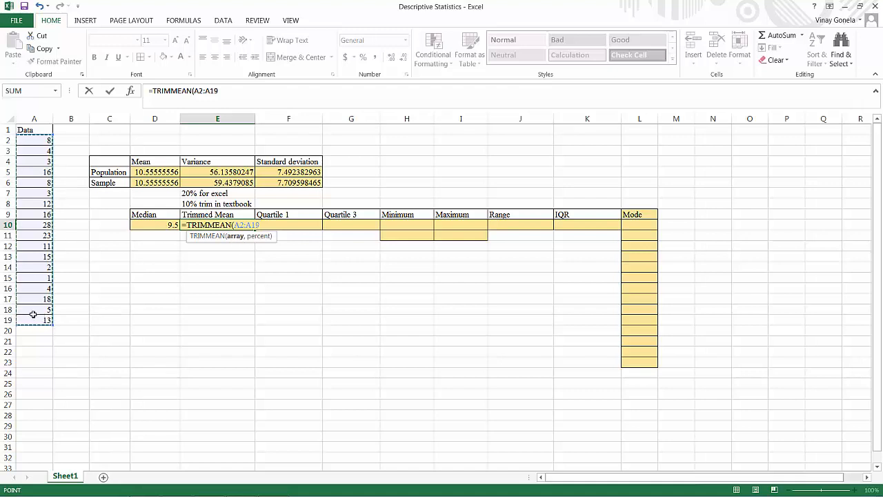
type(",")
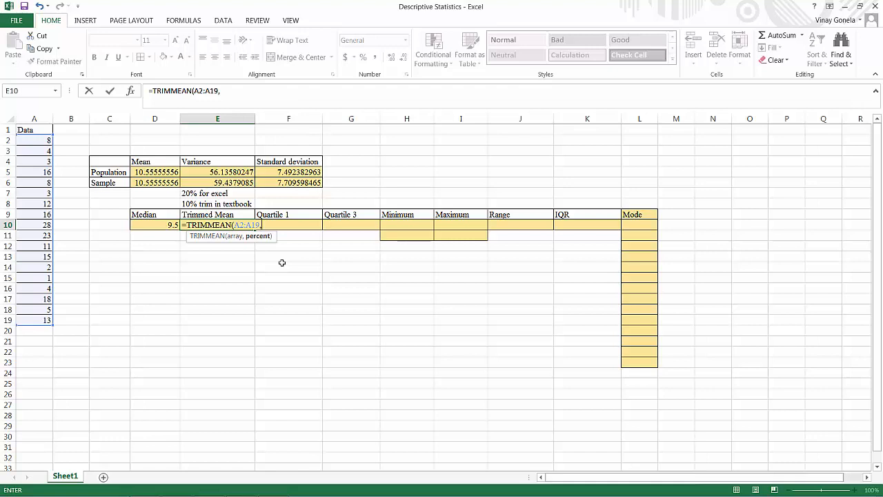
type("0.20")
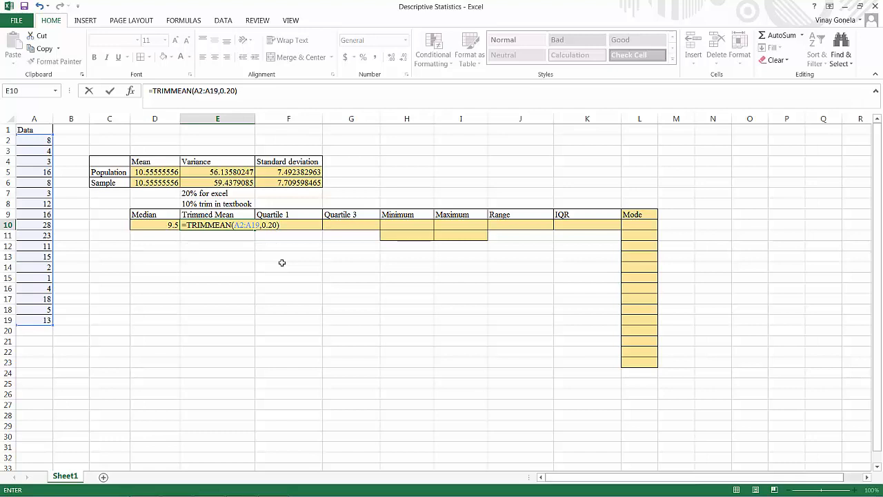
key("Return")
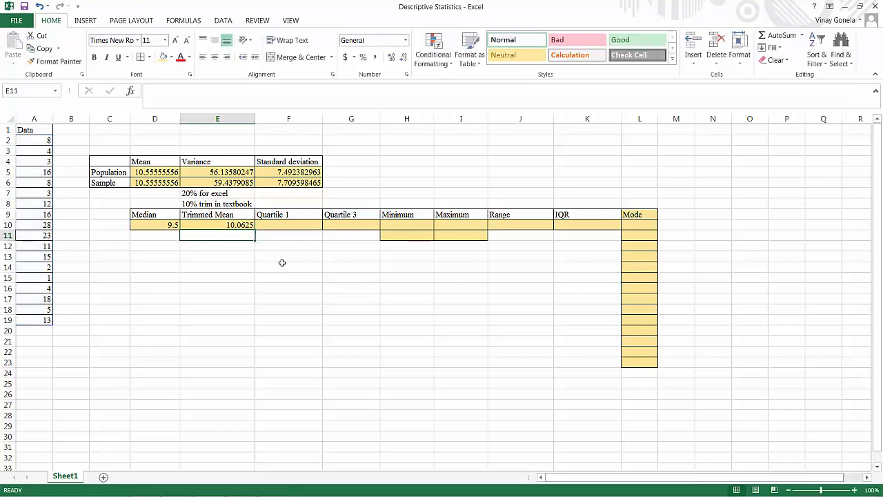
left_click(221, 224)
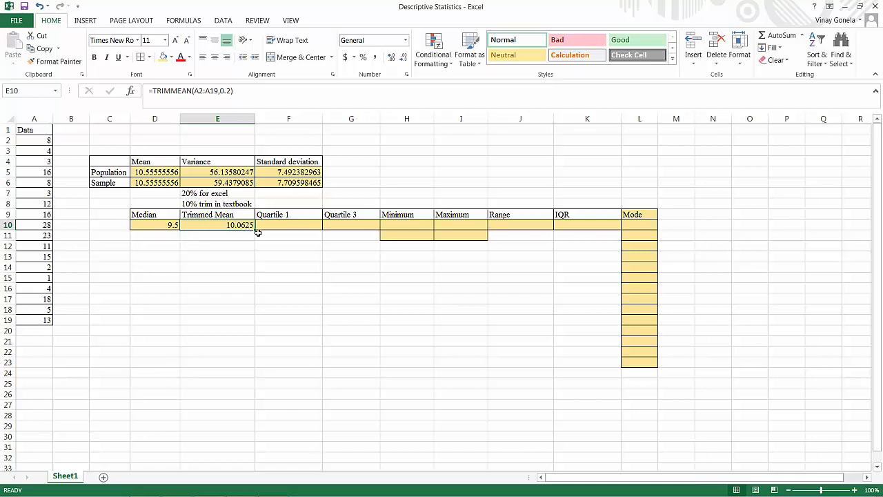
- Calculate the first quartile in cell F10 with the QUARTILE function over A2:A19, using quart option 1
left_click(290, 225)
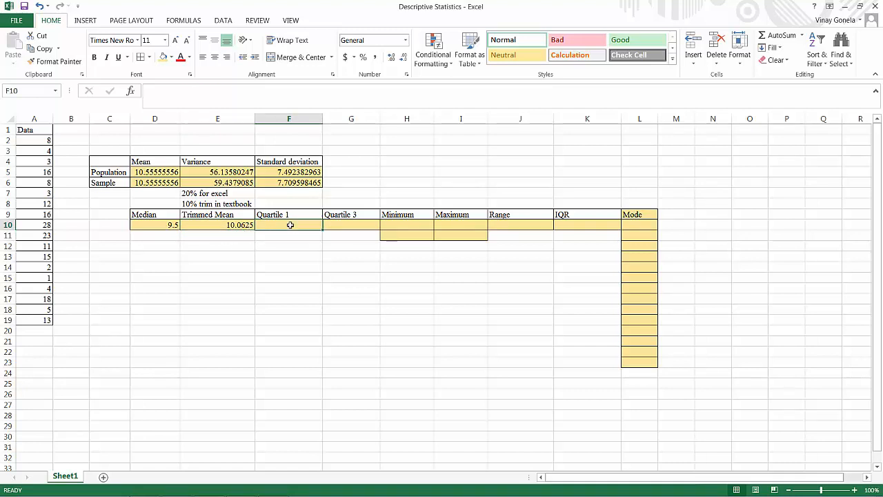
type("=qu")
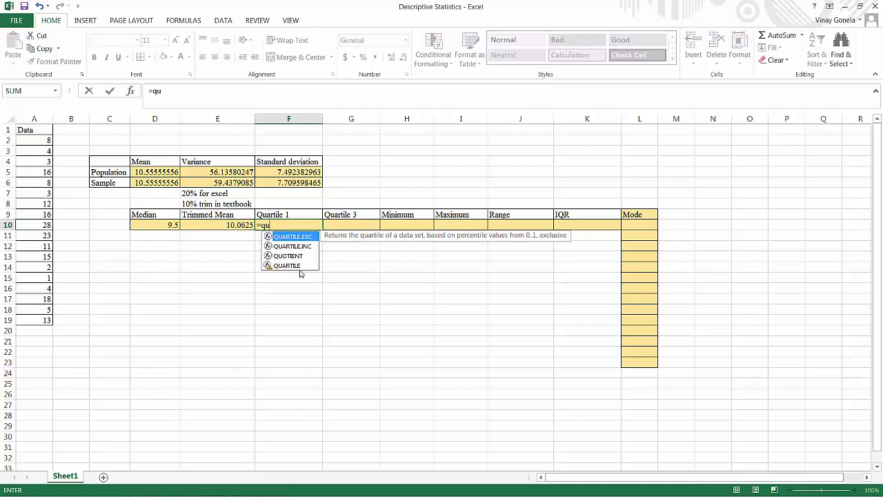
double_click(298, 266)
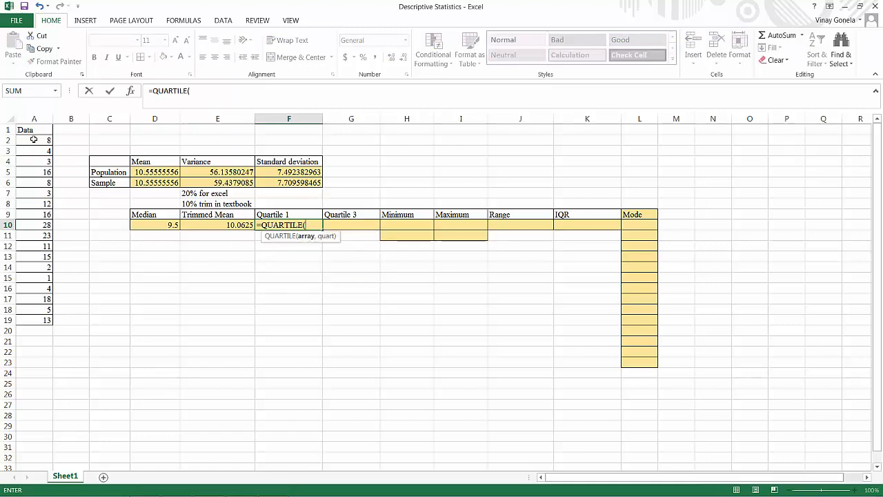
left_click_drag(31, 141, 43, 311)
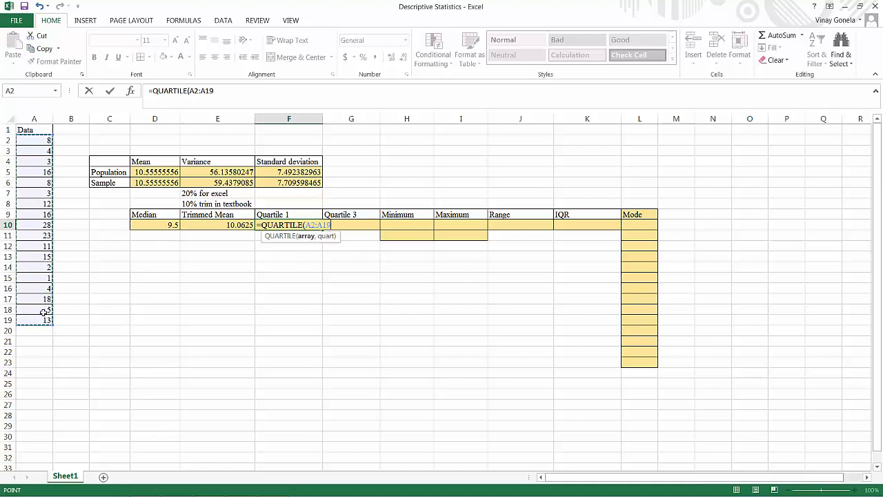
type(",")
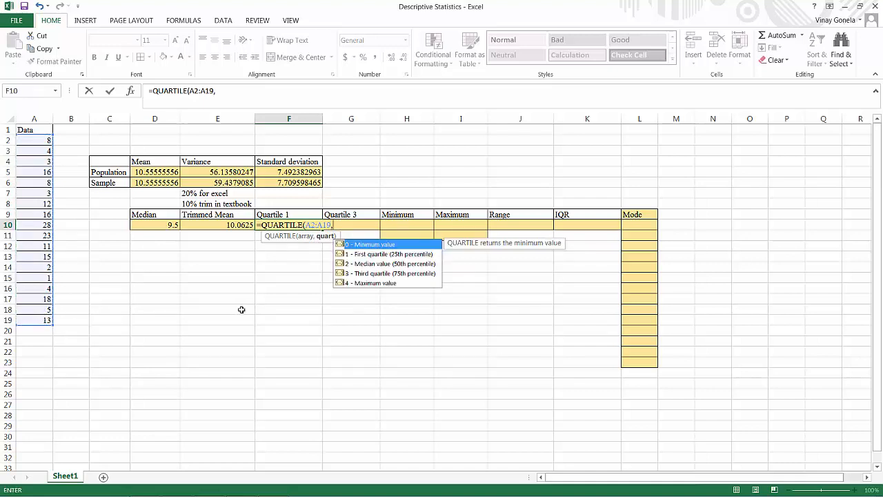
double_click(366, 255)
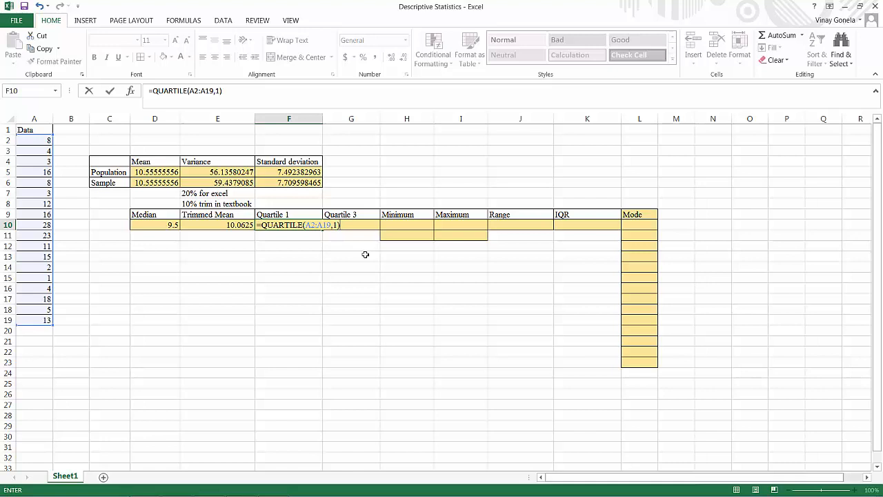
key("Return")
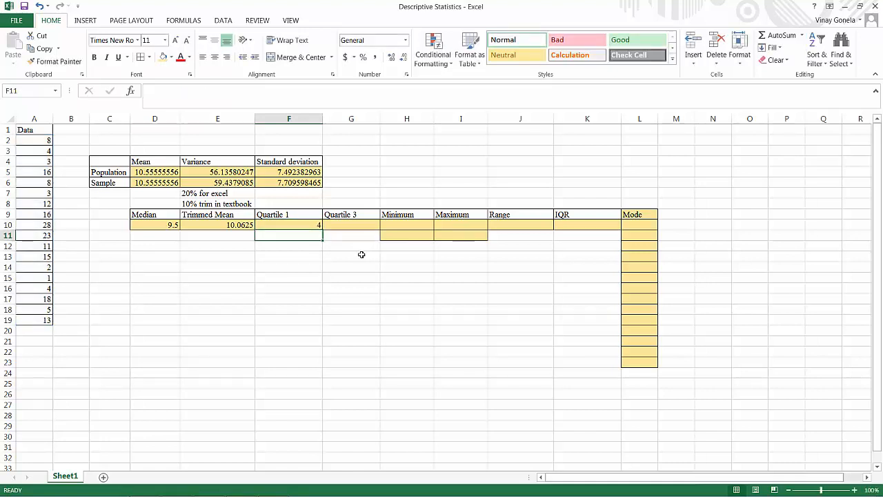
left_click(307, 224)
- Calculate the third quartile in cell G10 with the QUARTILE function over A2:A19, using quart option 3
left_click(344, 223)
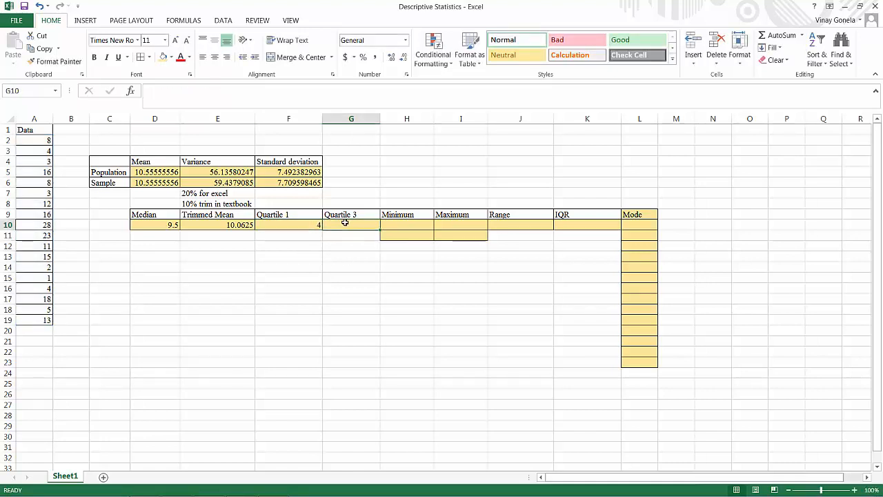
type("=")
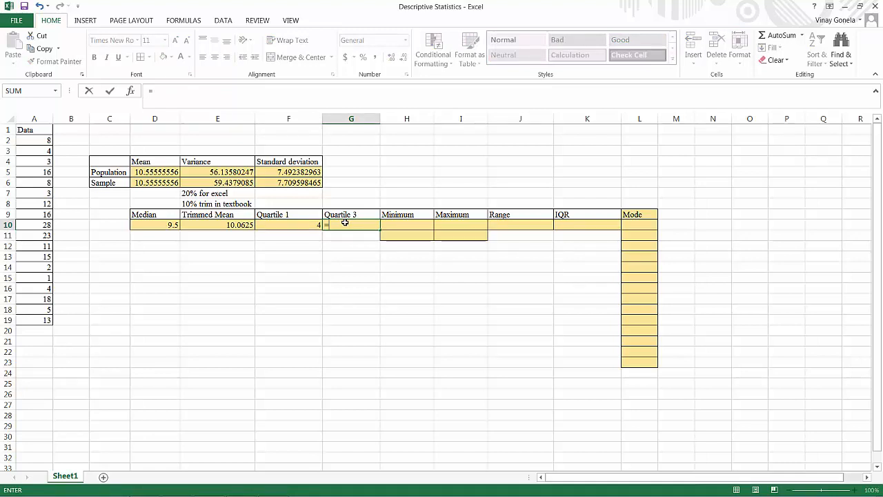
type("quar")
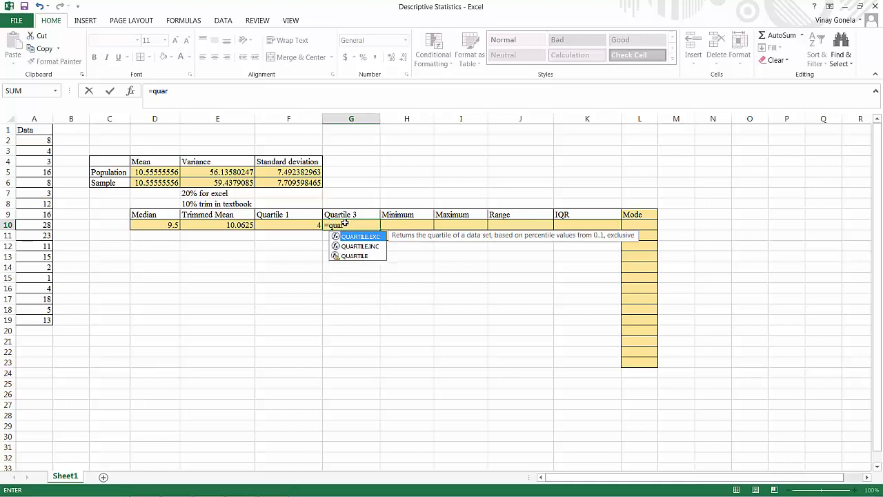
double_click(349, 256)
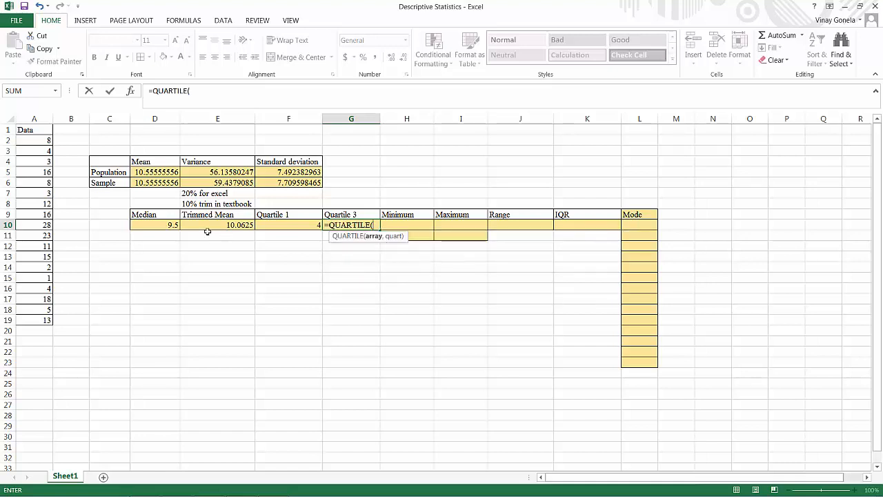
left_click_drag(44, 140, 40, 313)
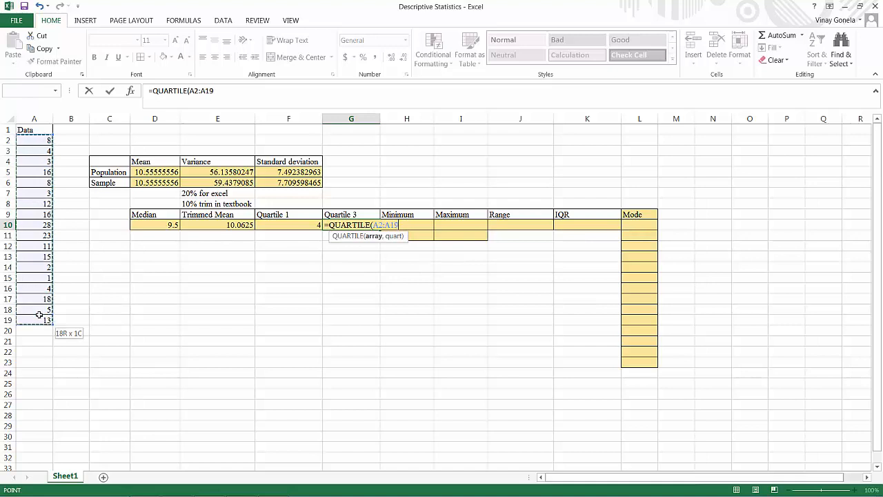
type(",")
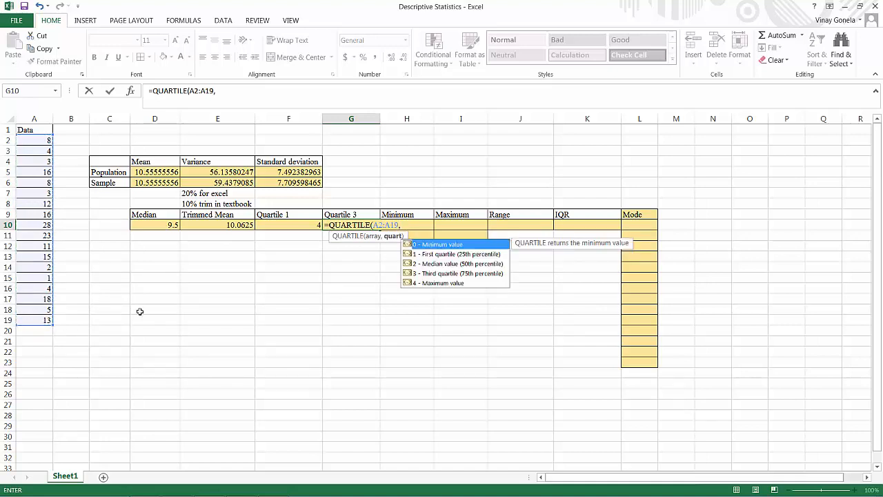
double_click(437, 274)
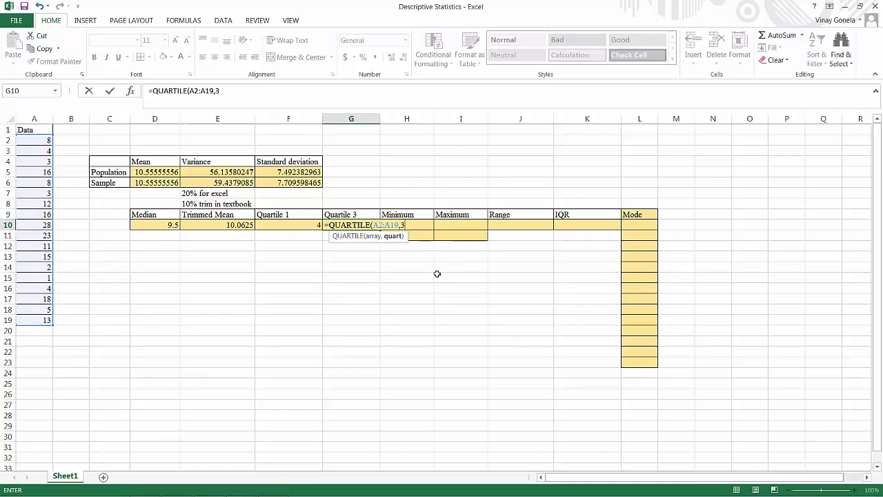
type(")")
key("Return")
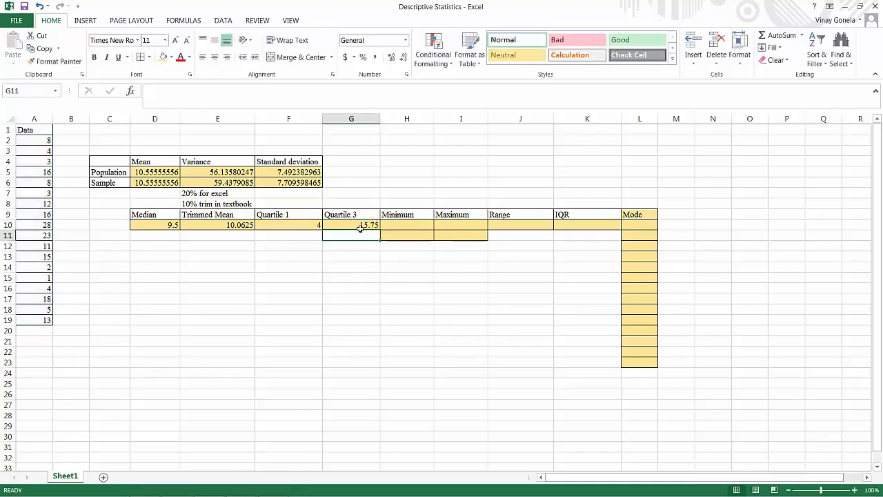
- Calculate the minimum in cell H10 with the MIN function over A2:A19
left_click(399, 227)
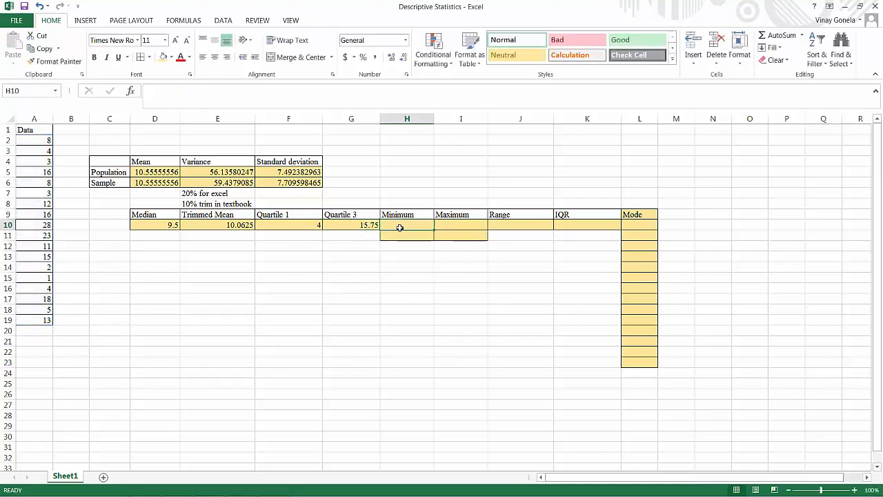
type("=")
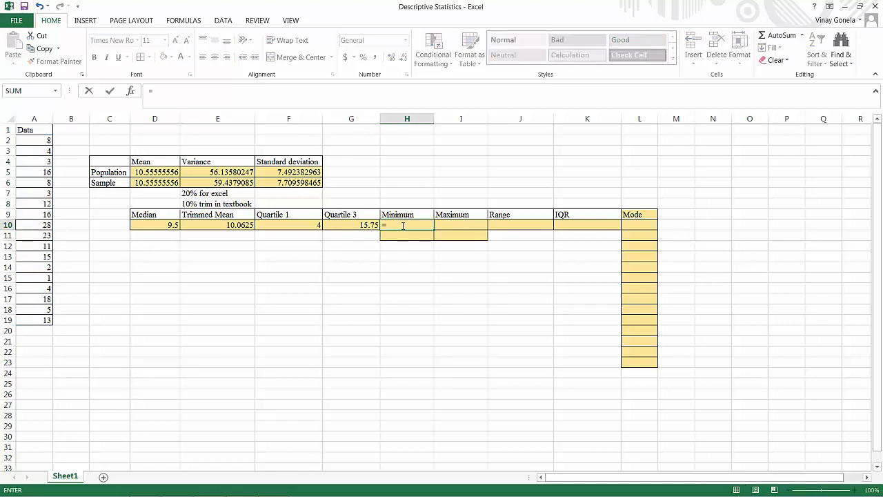
type("min")
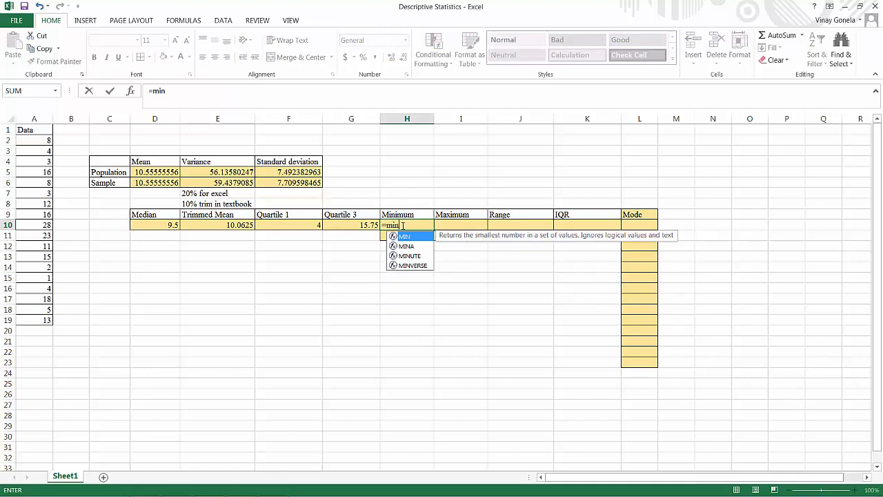
double_click(404, 237)
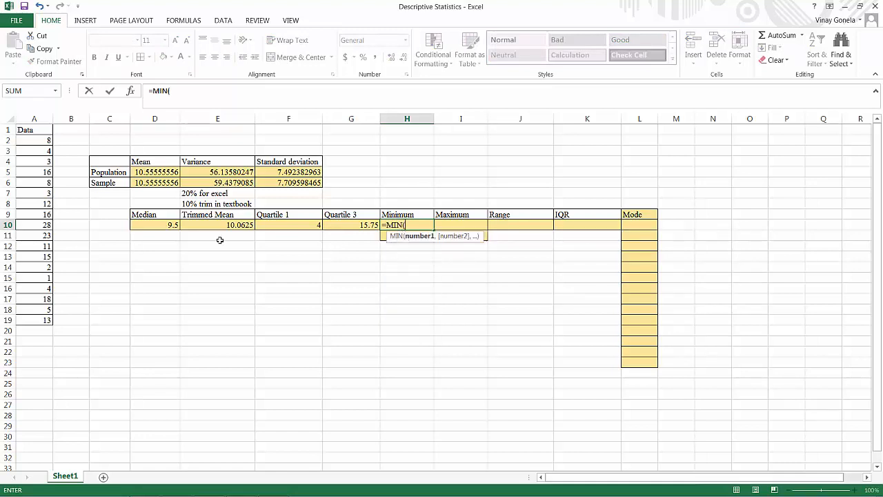
left_click(43, 138)
left_click_drag(43, 160, 44, 318)
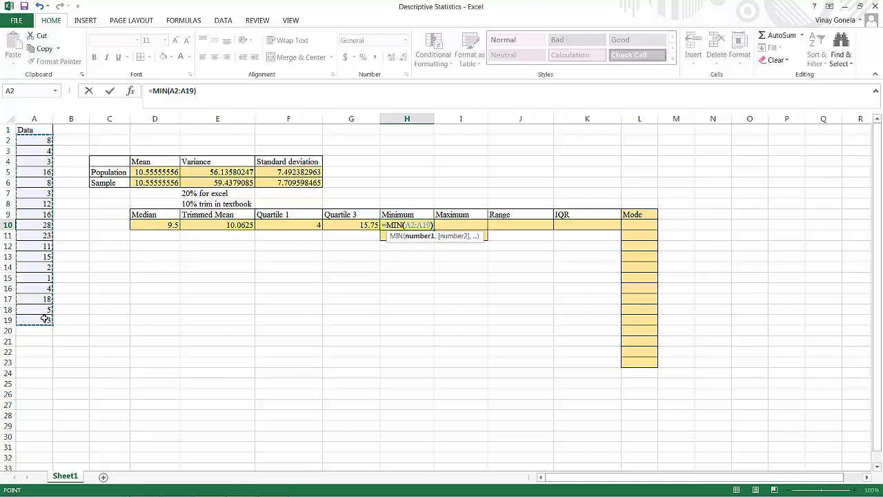
key("Return")
- Calculate the minimum again in cell H11 with the QUARTILE function over A2:A19, using quart option 0
type("=")
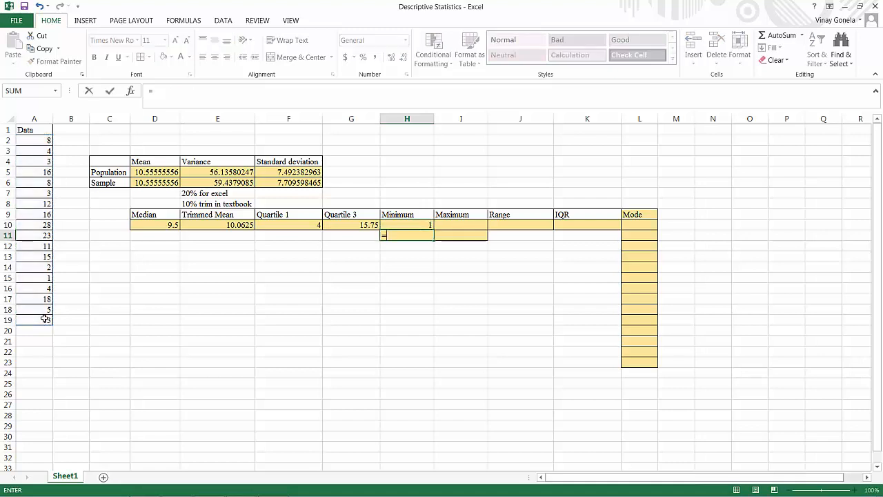
type("qua")
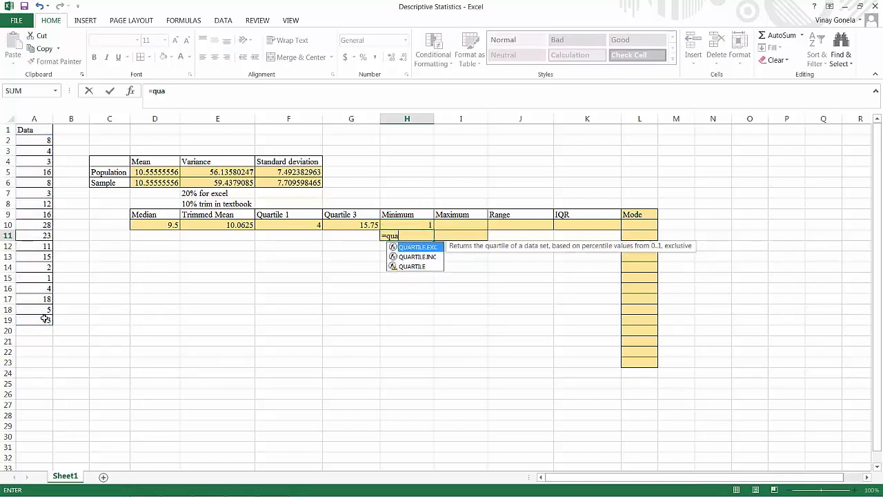
type("rt")
double_click(416, 267)
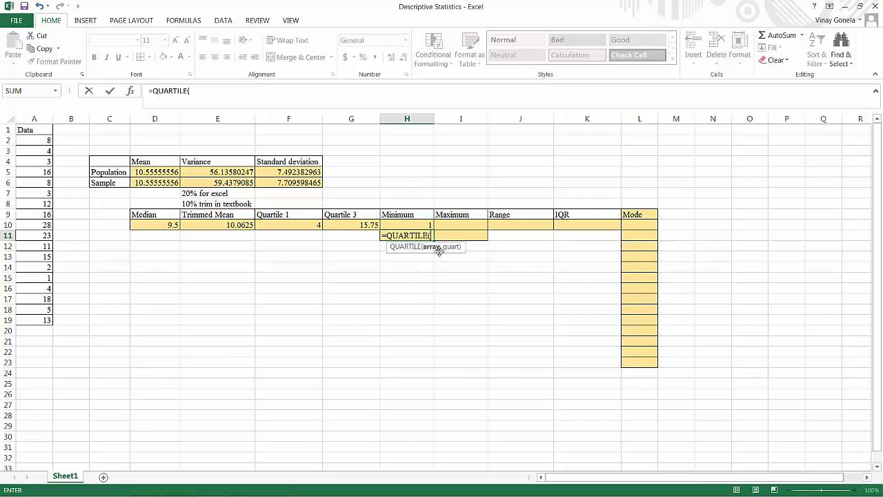
left_click_drag(41, 141, 30, 319)
type(",")
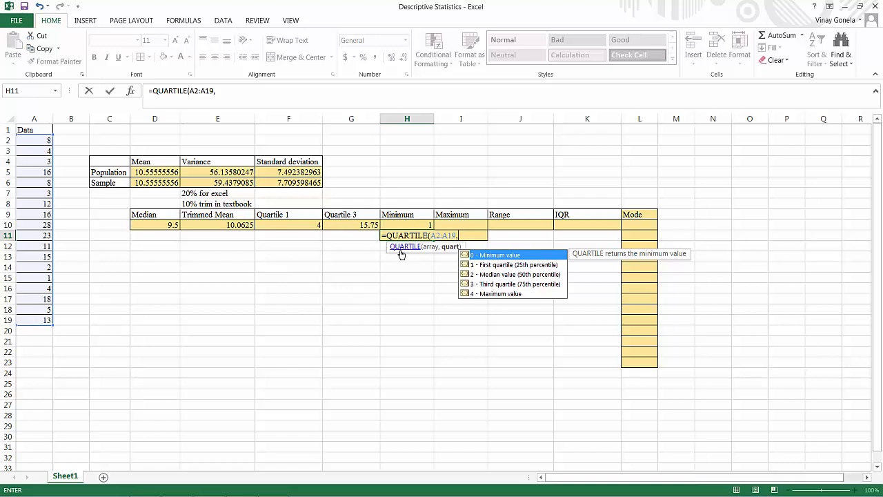
double_click(491, 255)
type(")")
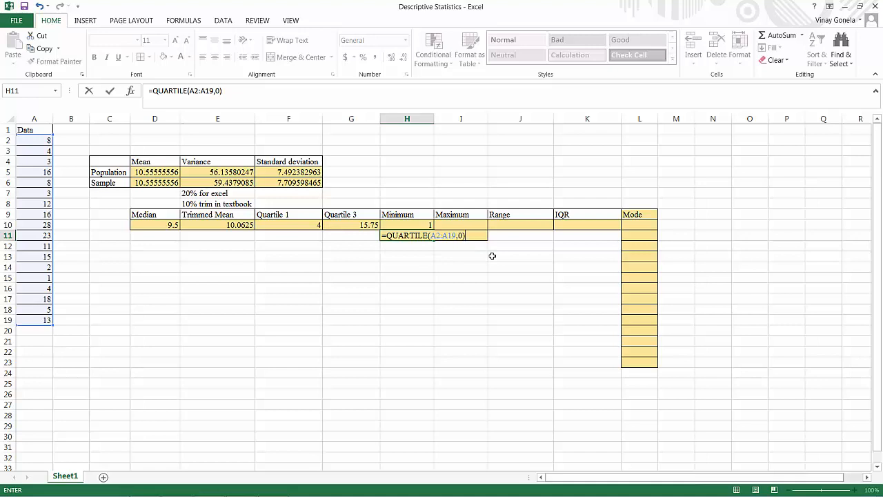
key("Return")
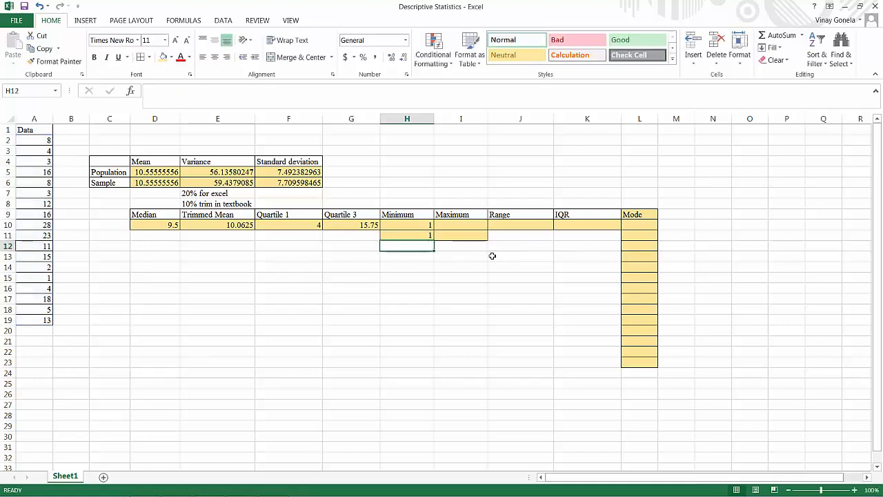
- Calculate the maximum in cell I10 with the MAX function over A2:A19
left_click(458, 226)
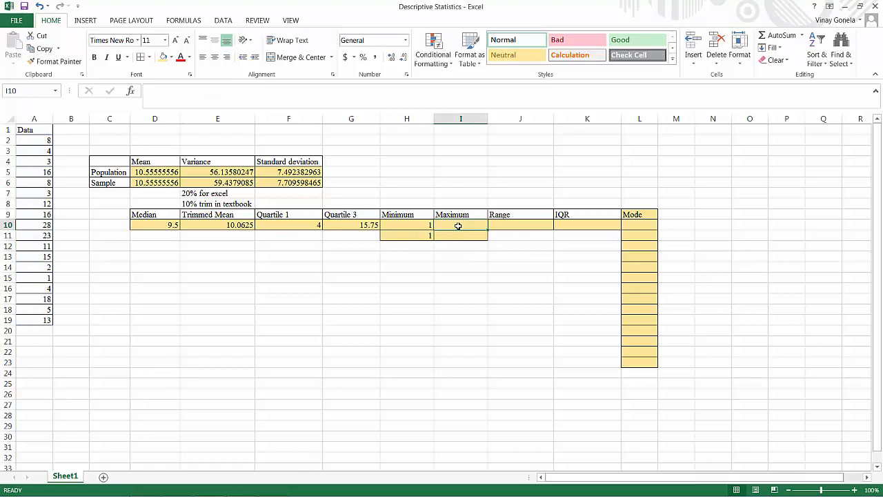
type("=max")
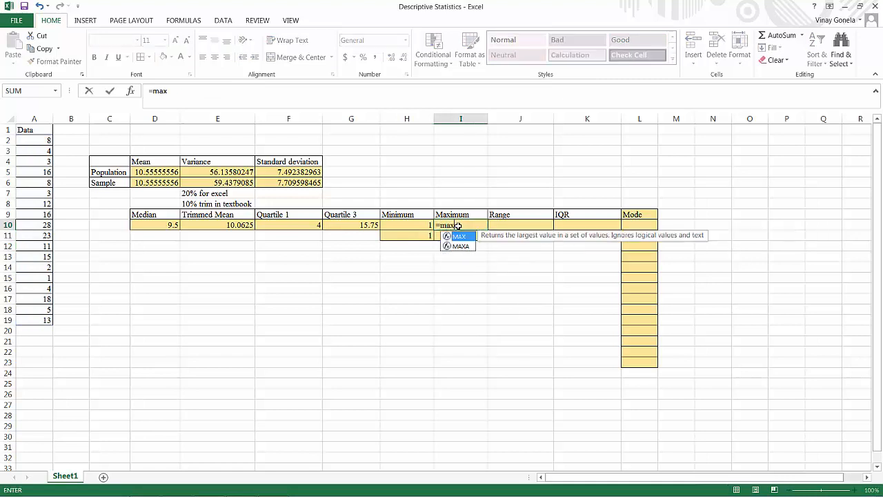
type("(")
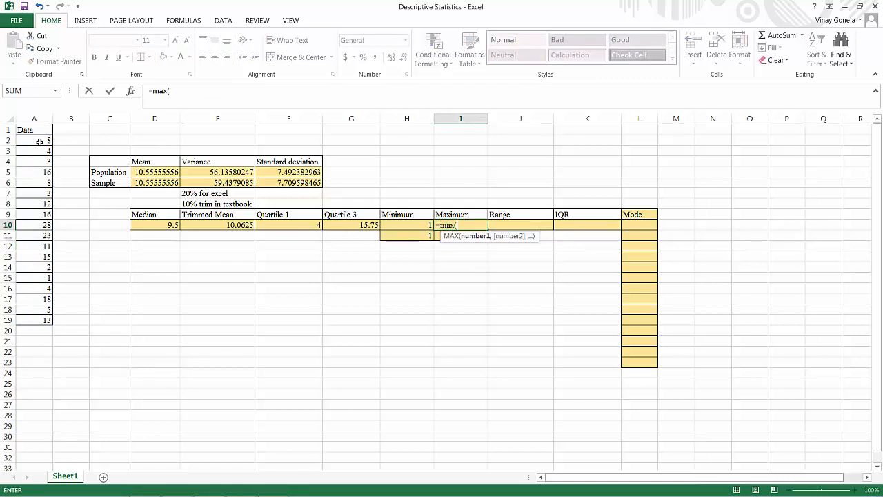
left_click_drag(40, 140, 40, 320)
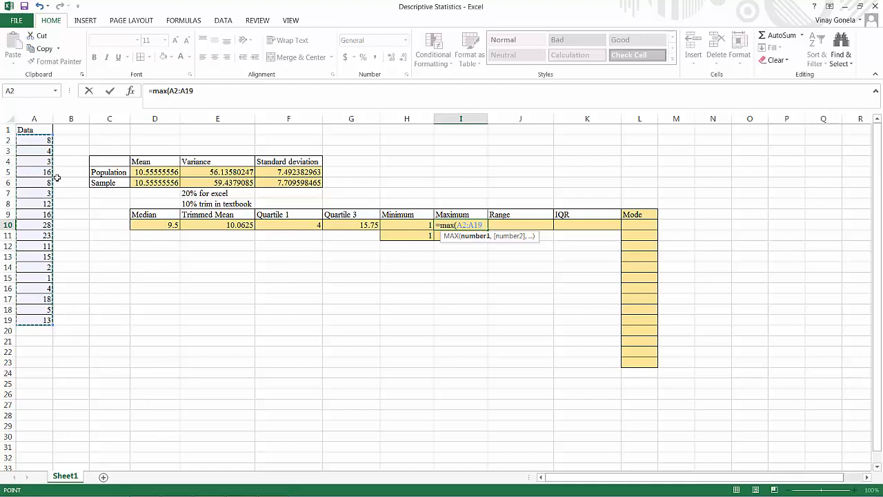
key("Return")
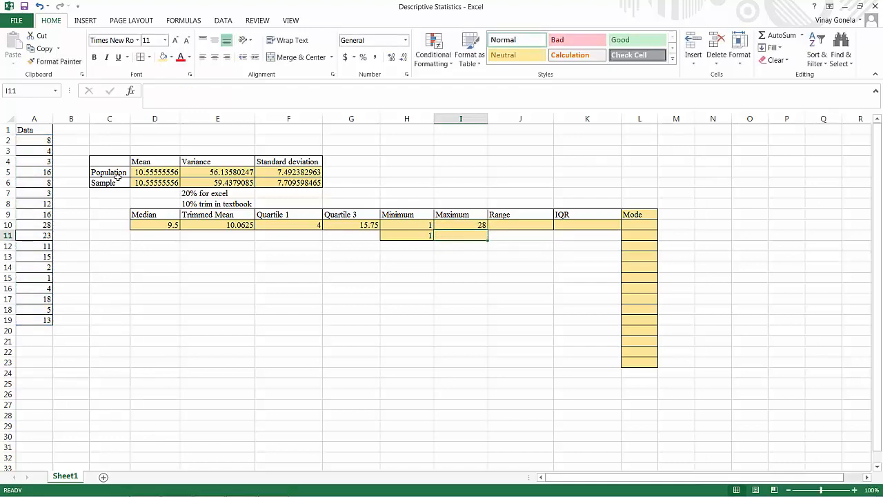
- Calculate the maximum again in cell I11 with the QUARTILE function over A2:A19, using quart option 4
type("=qua")
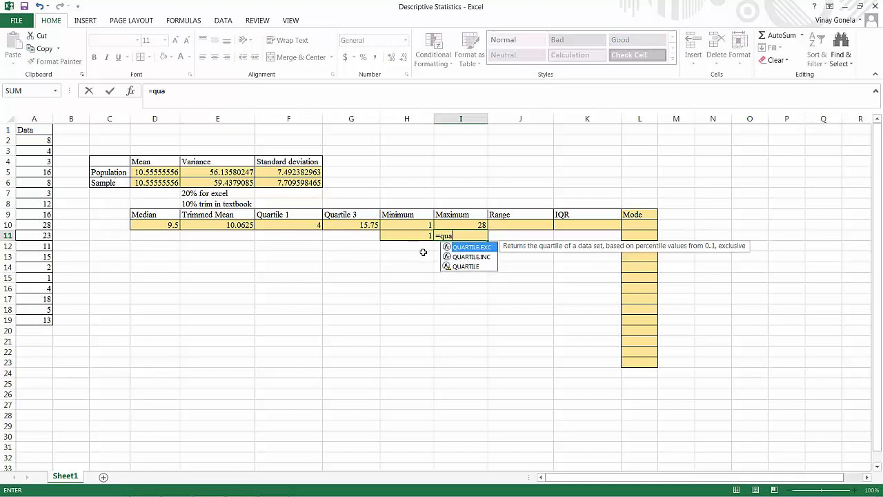
double_click(460, 266)
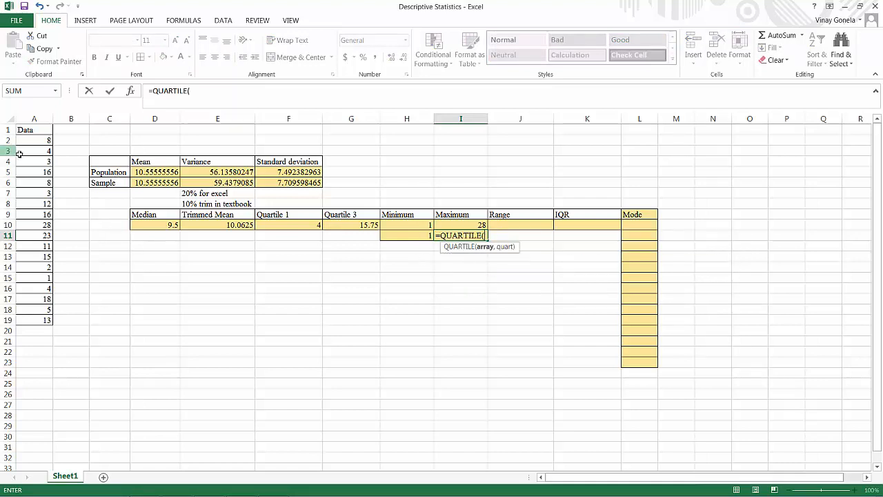
left_click_drag(32, 141, 52, 322)
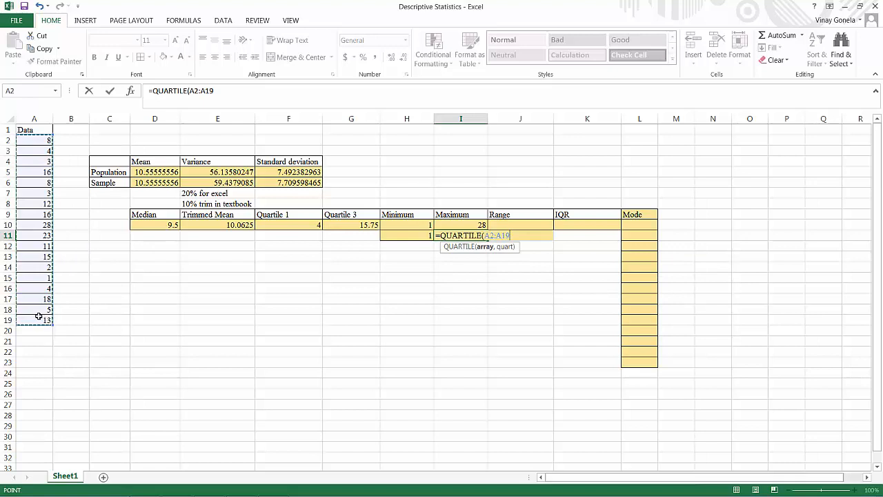
type(",")
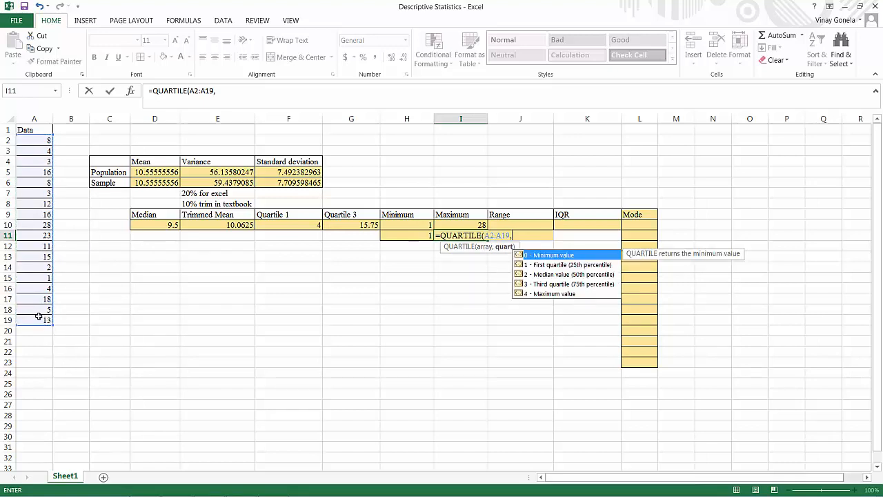
double_click(553, 294)
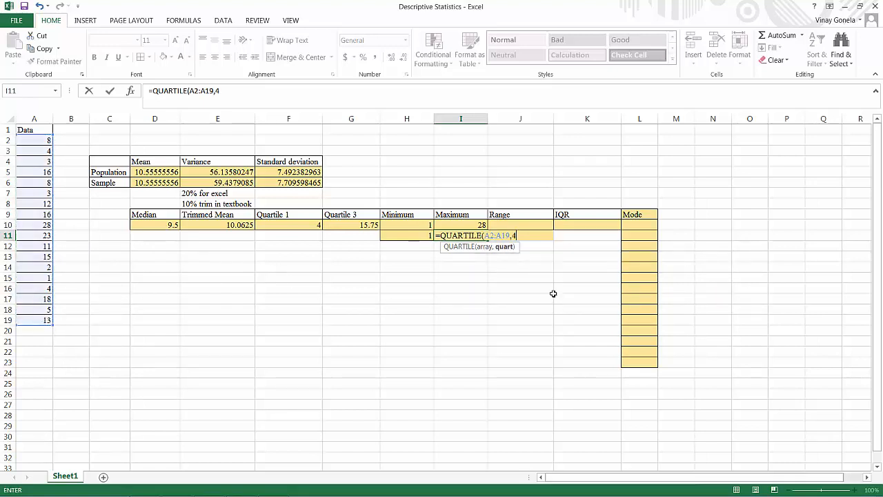
type(")")
key("Return")
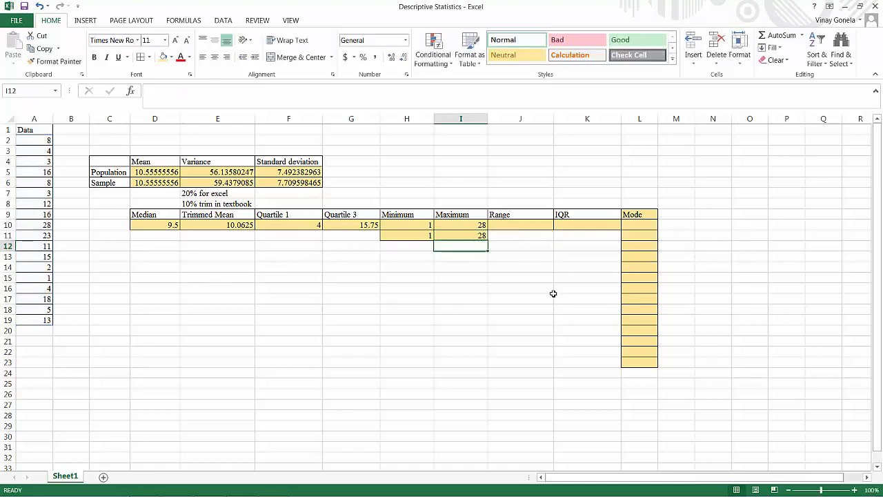
- Fill cell D11 with the highlight colour and calculate the median there with the QUARTILE function over A2:A19, using quart option 2
left_click(164, 235)
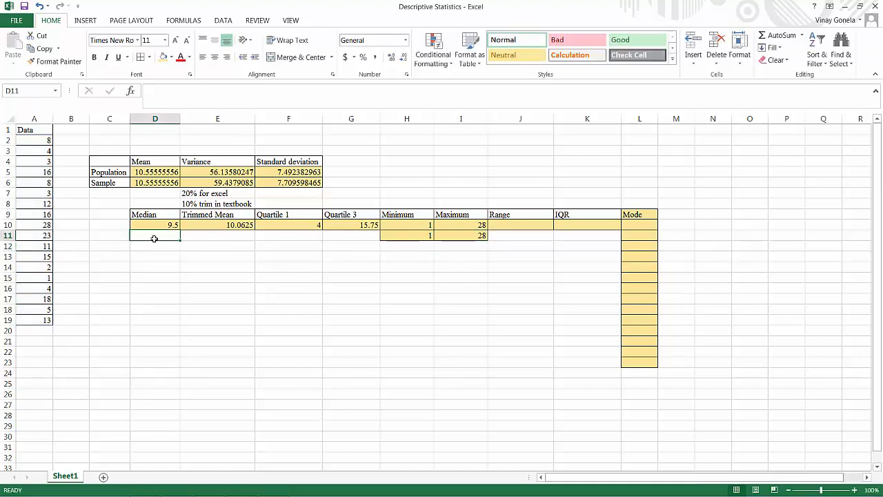
left_click(164, 57)
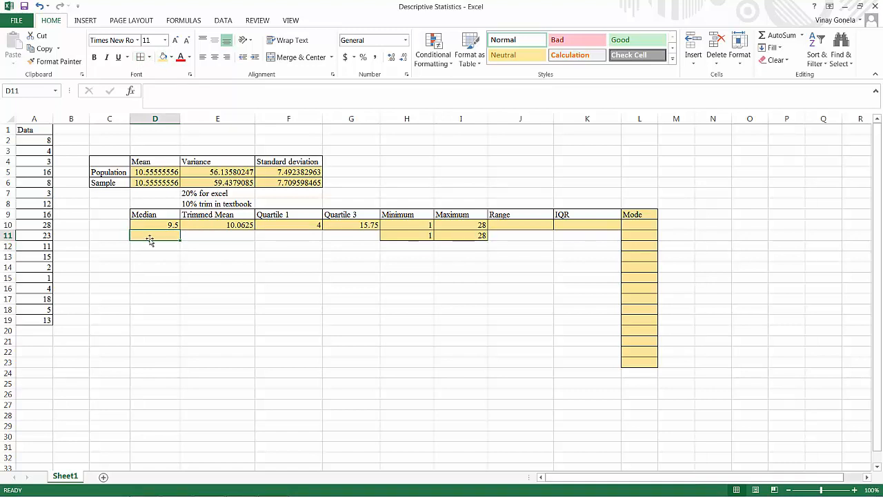
type("=")
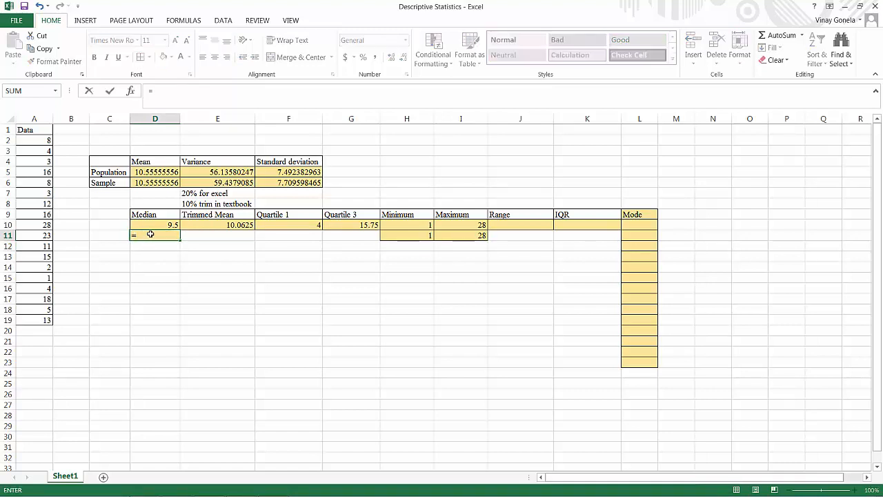
type("quar")
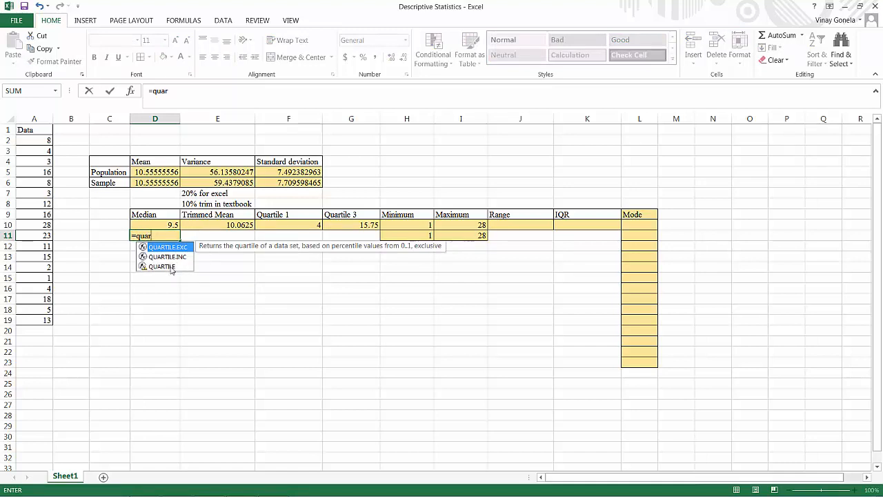
double_click(170, 267)
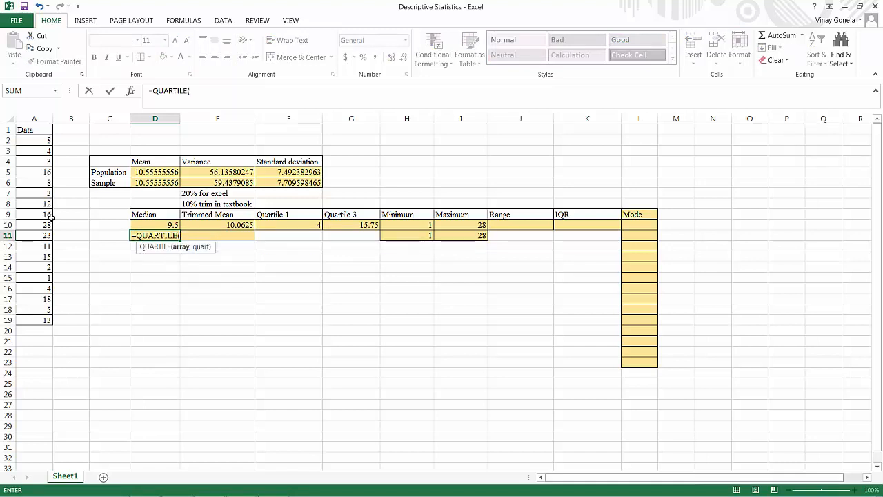
left_click_drag(38, 143, 39, 322)
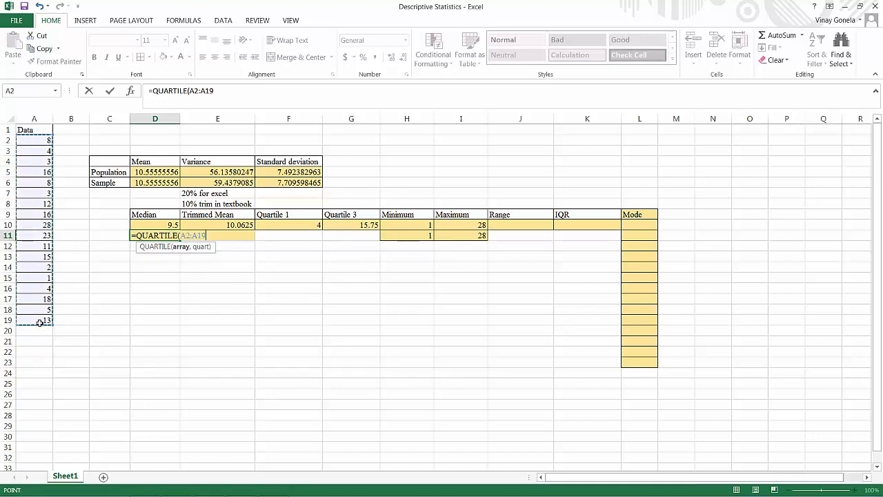
type(",")
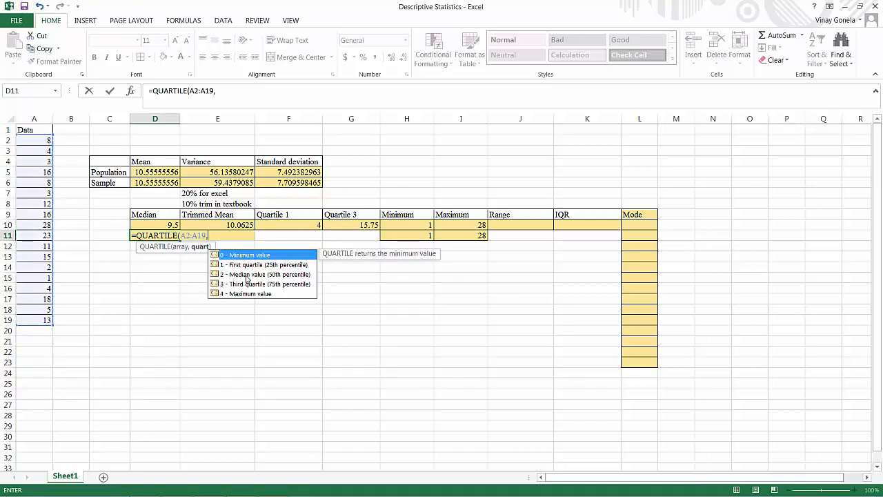
double_click(247, 275)
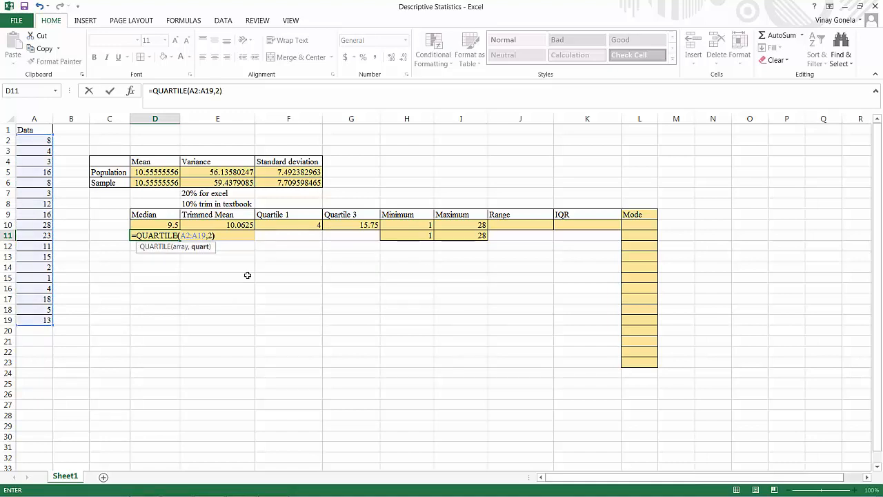
type(")")
key("Return")
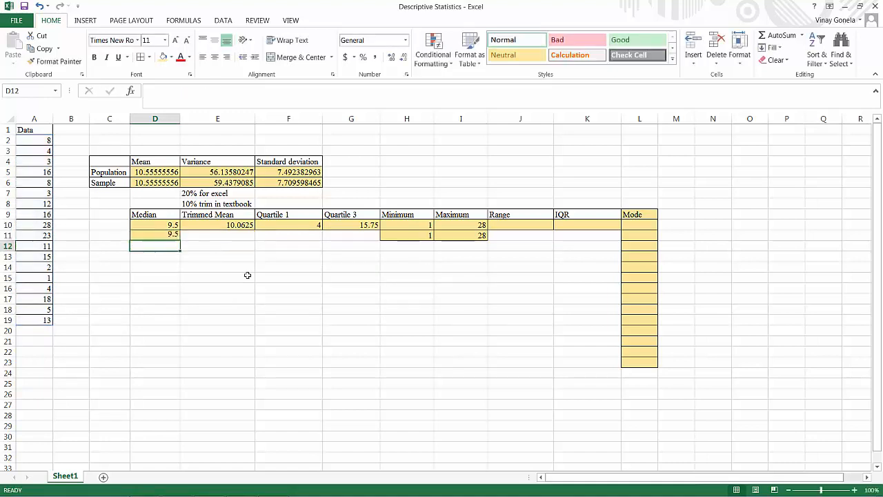
- Add the note "largest - smallest" in cell J8 above the Range heading
left_click(500, 227)
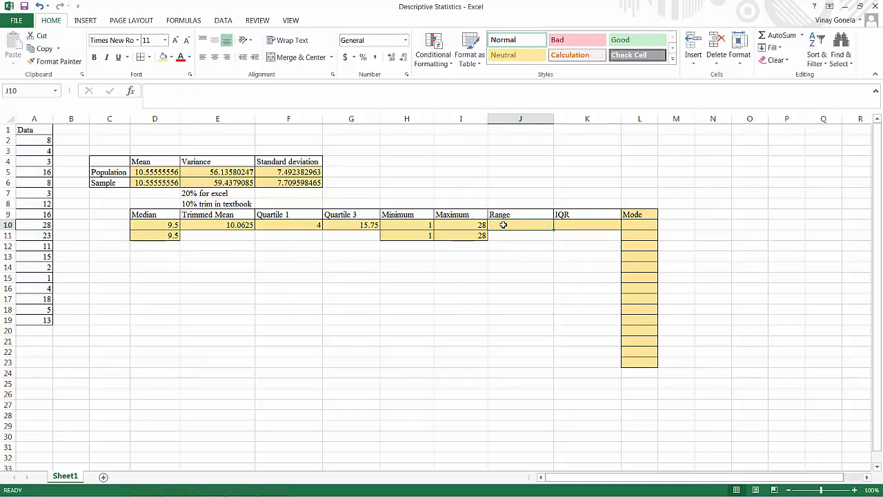
left_click(509, 203)
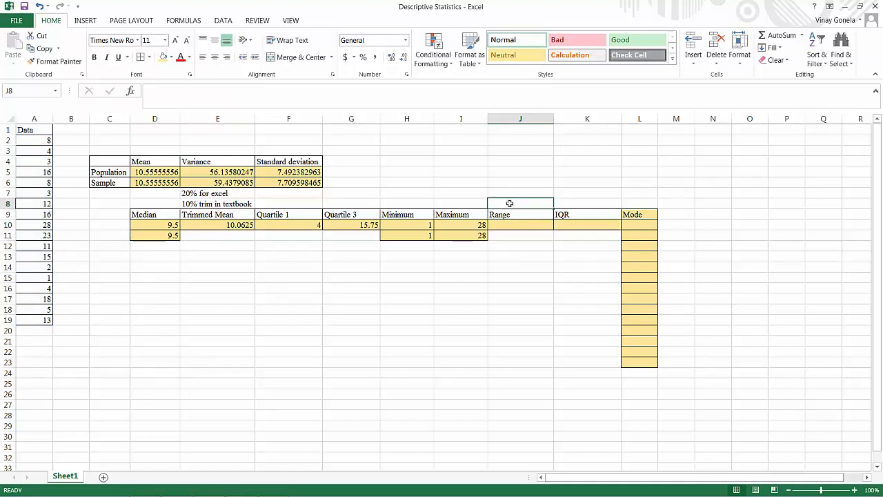
type("laregst")
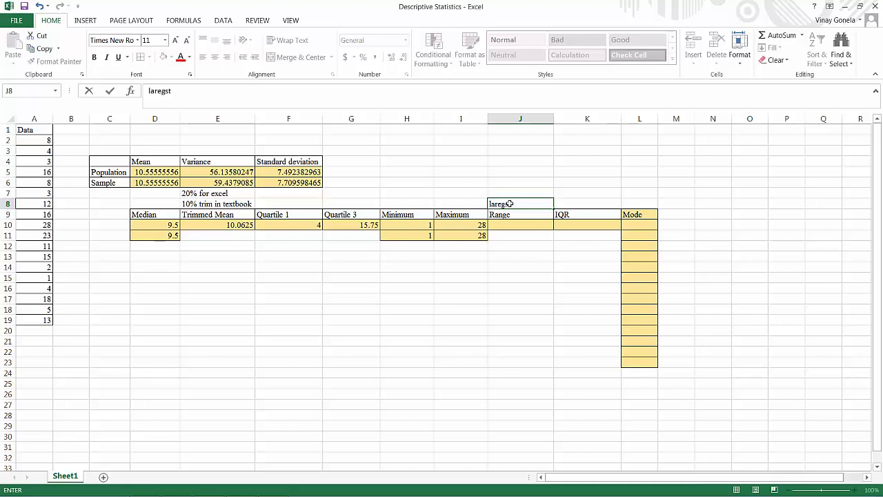
key("BackSpace")
type("- smallest")
- Calculate the range in cell J10 by subtracting the minimum in H10 from the maximum in I10
left_click(522, 222)
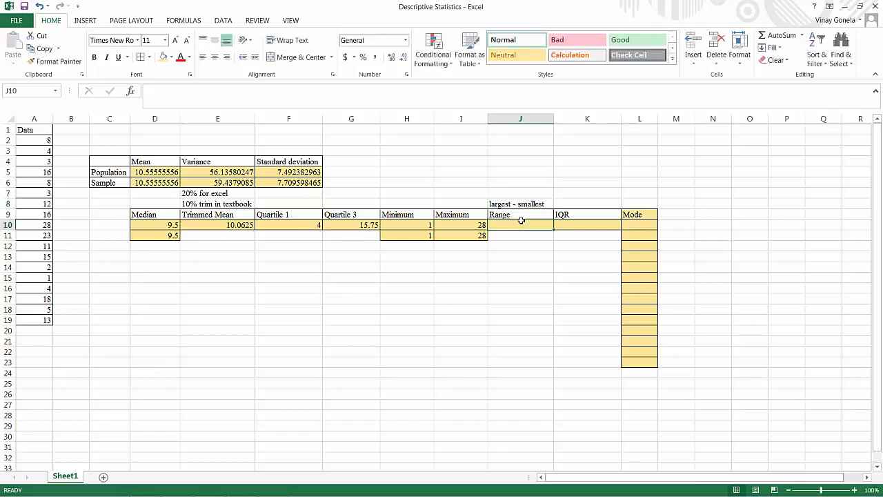
type("=")
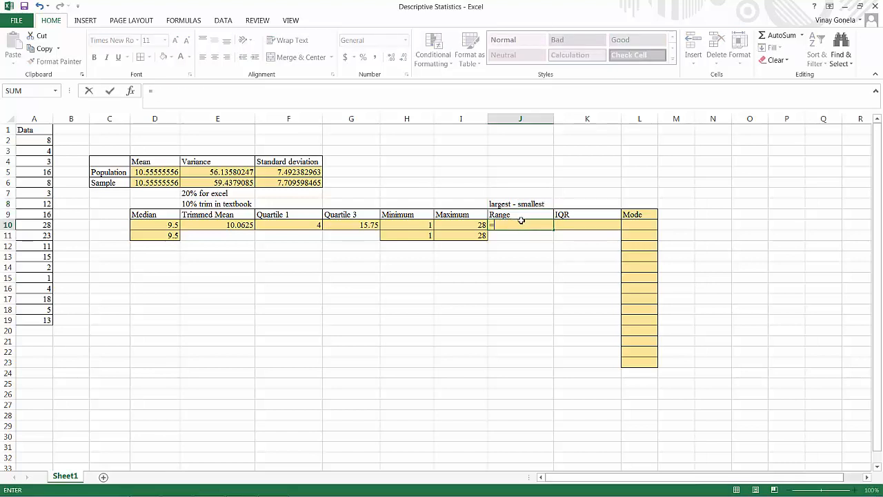
left_click(474, 225)
type("-")
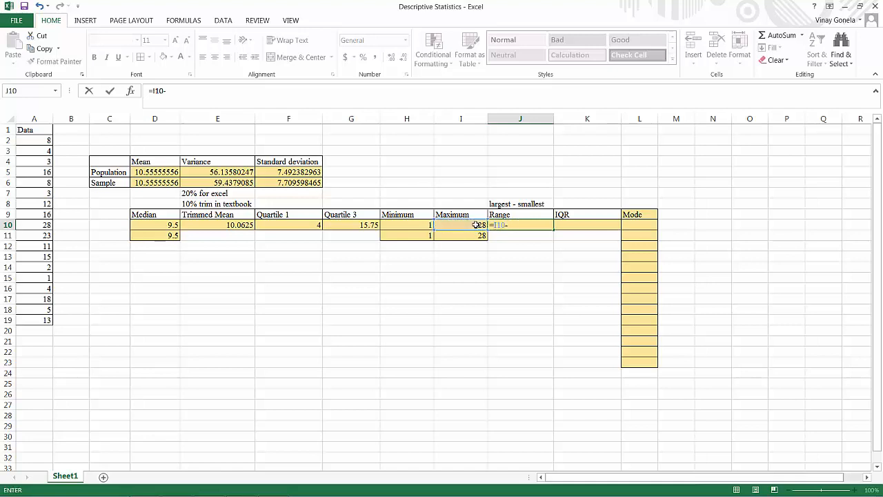
left_click(412, 226)
key("Return")
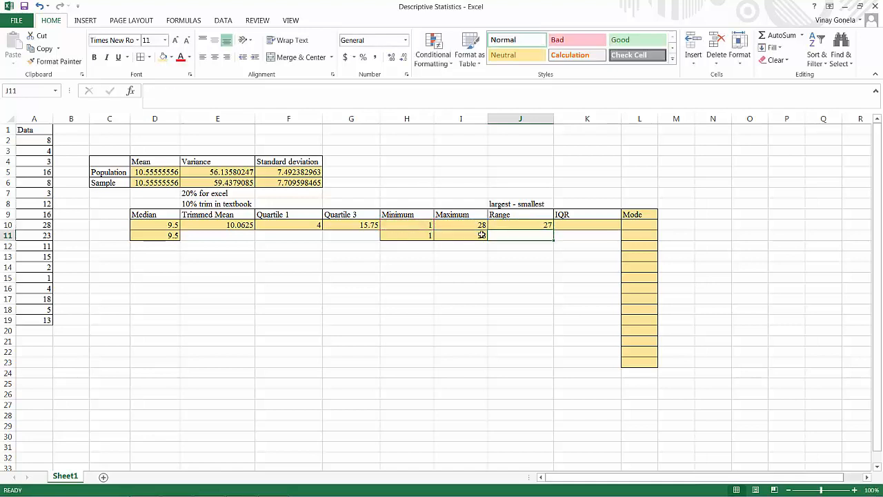
- Add the note "Q3 - Q1" in cell K8 above the IQR heading
left_click(585, 224)
left_click(581, 203)
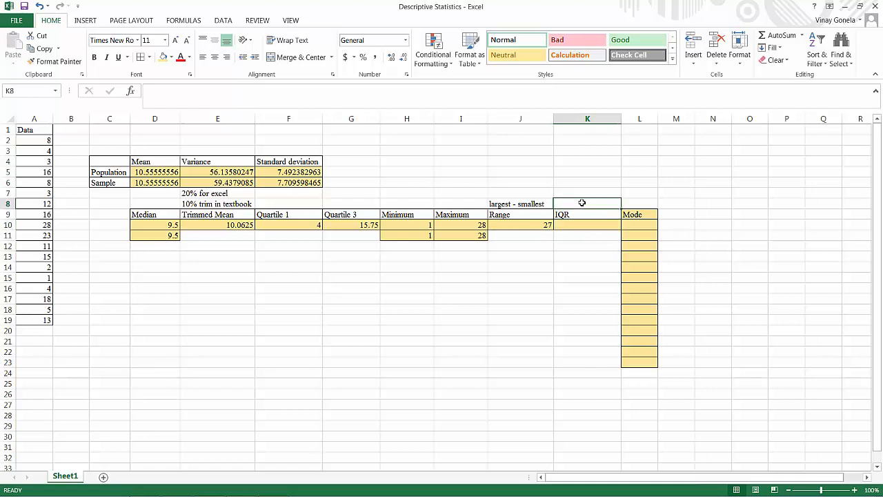
type("Q3 - Q1")
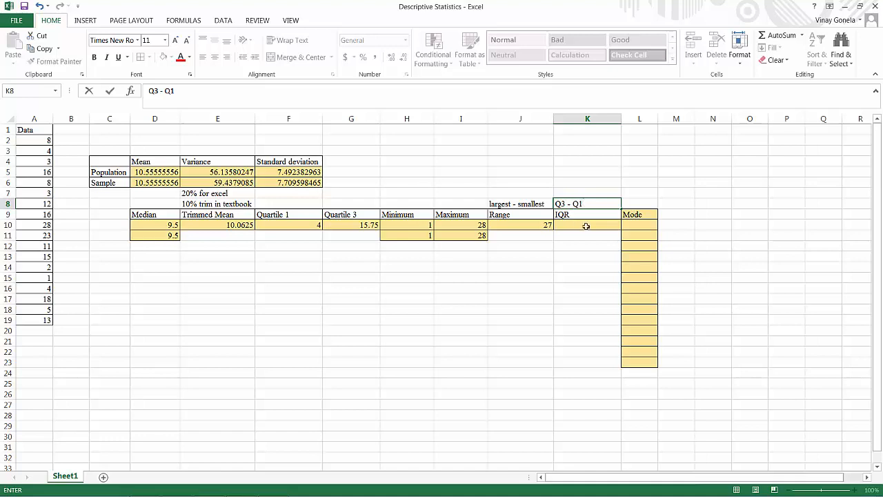
- Calculate the interquartile range in cell K10 with the formula =G10-F10
left_click(577, 222)
type("=")
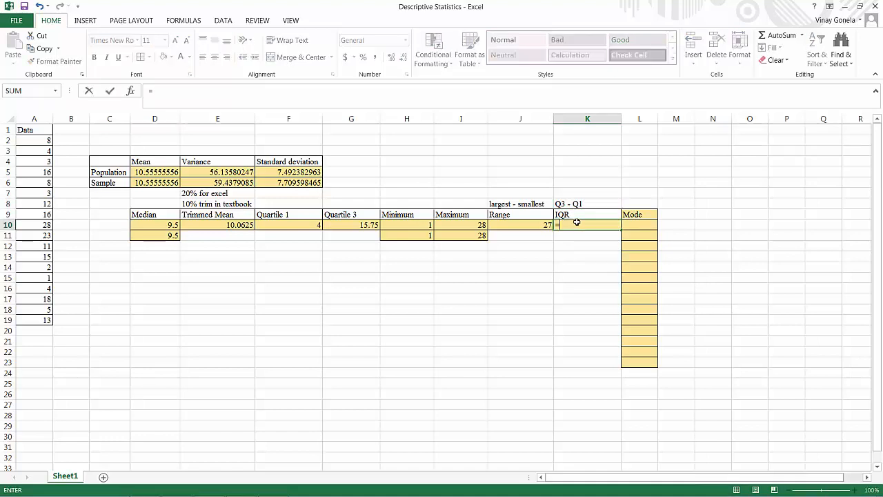
left_click(350, 224)
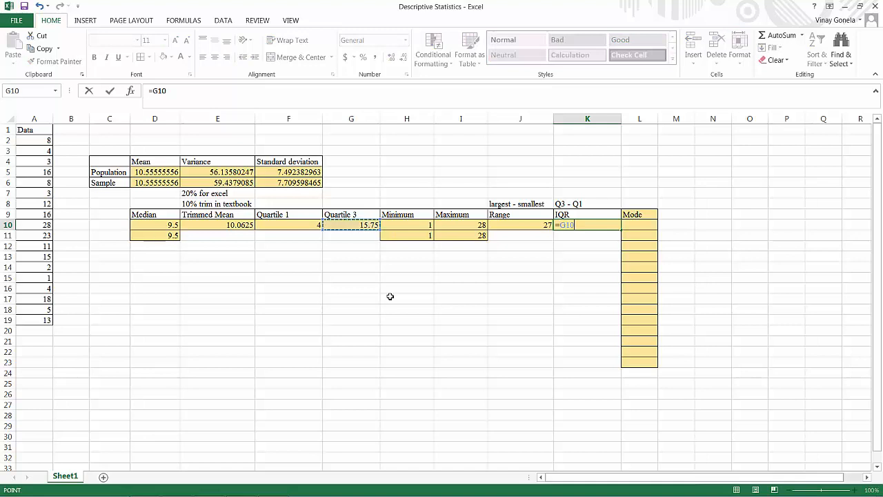
type("-")
left_click(293, 225)
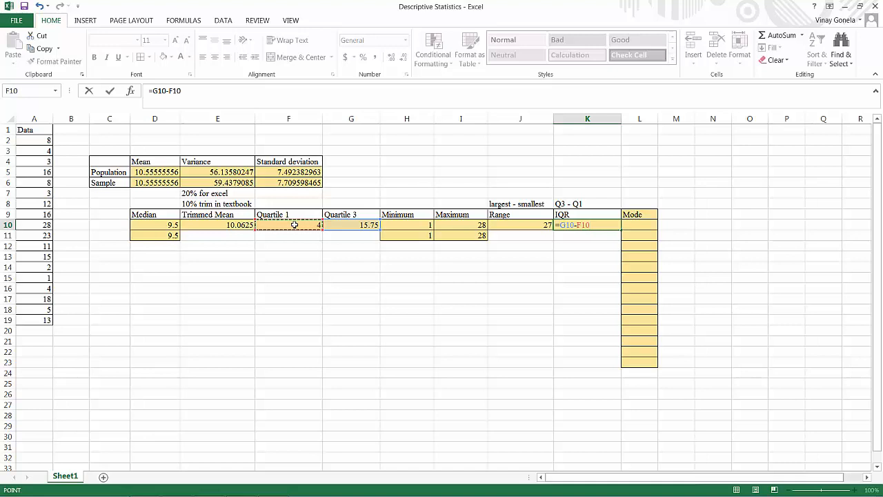
key("Return")
- Calculate all modes in L10:L23 with the array formula MODE.MULT over A2:A19
left_click(632, 224)
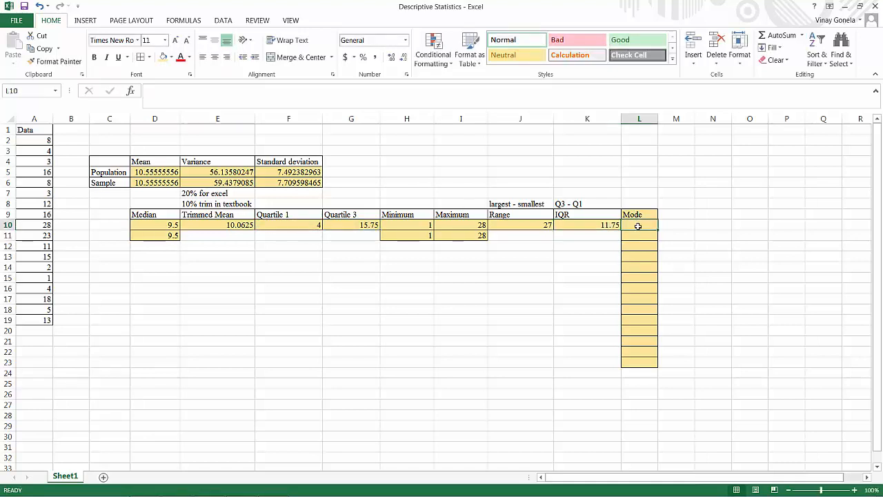
left_click_drag(33, 140, 47, 322)
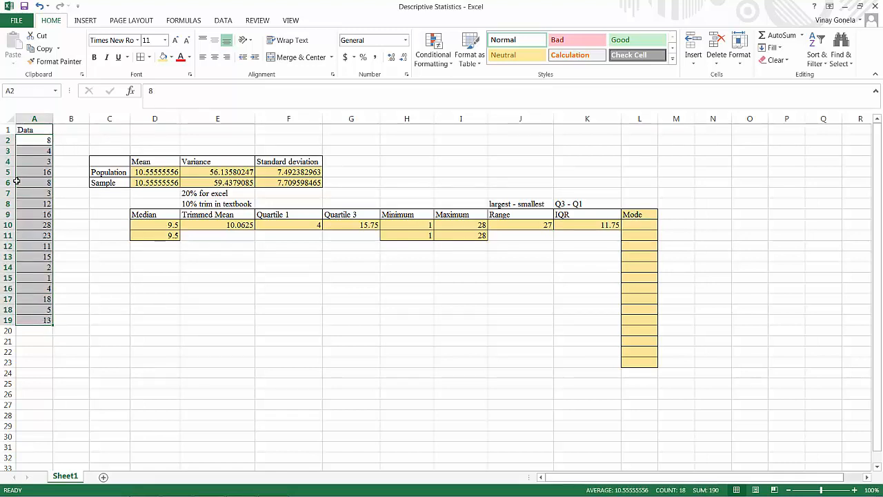
left_click(641, 227)
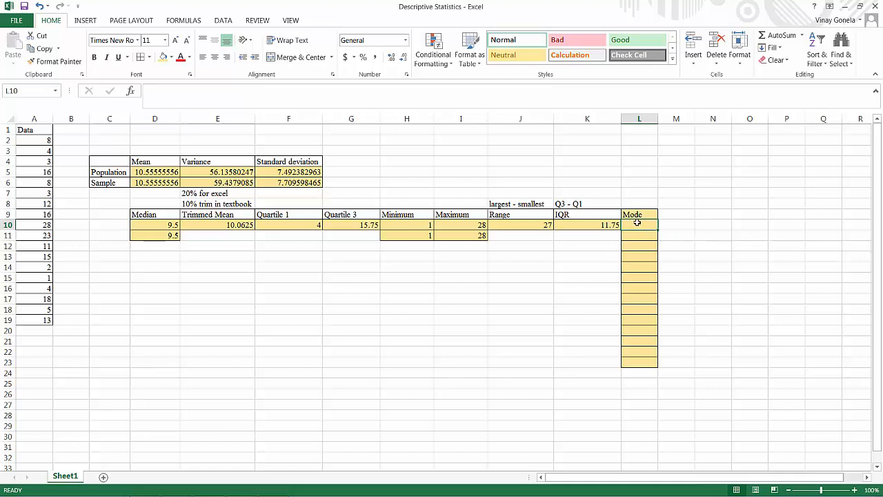
left_click_drag(636, 224, 638, 362)
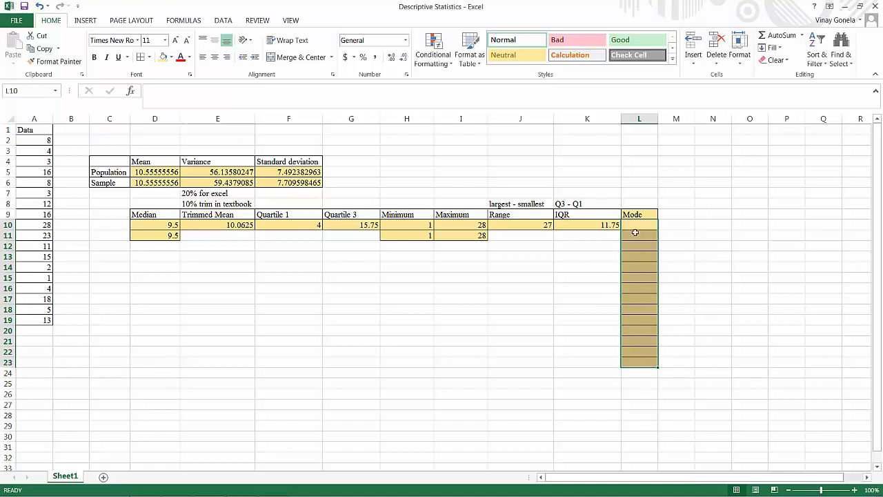
type("=")
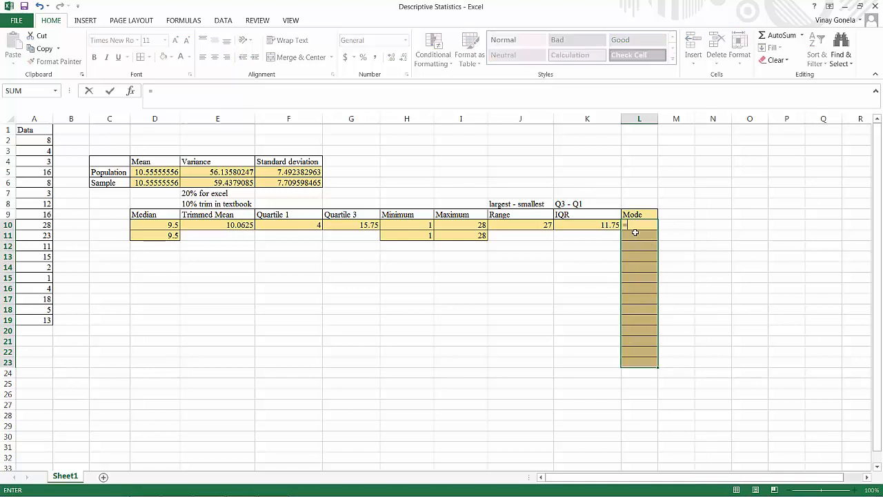
type("mo")
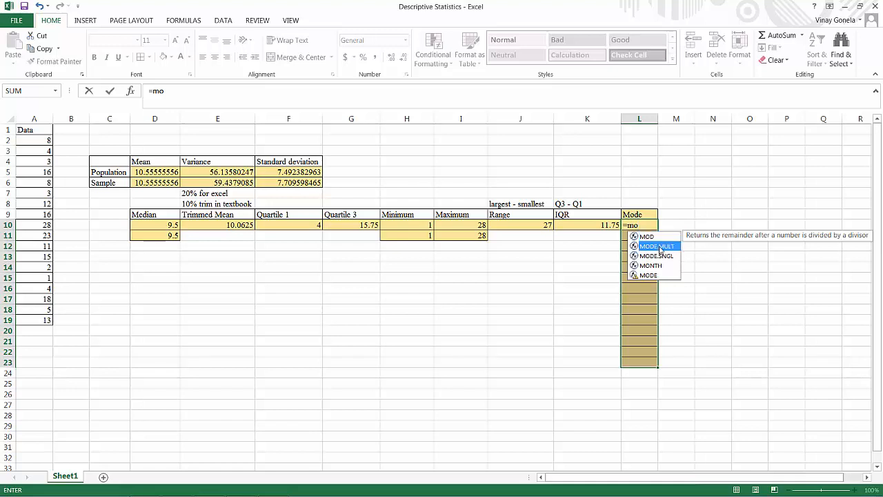
double_click(657, 246)
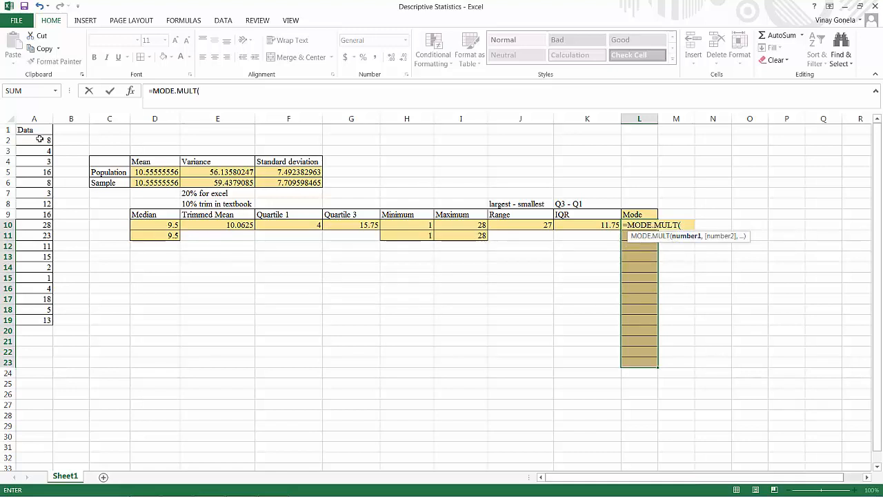
left_click_drag(40, 139, 38, 320)
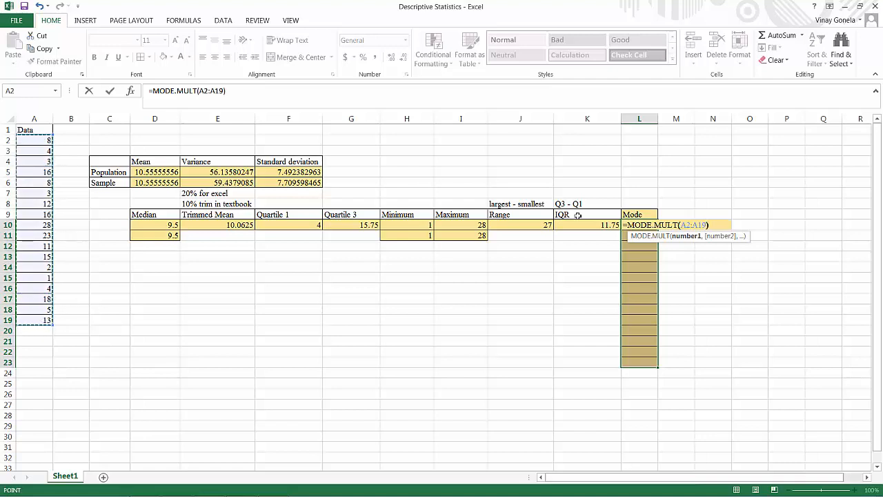
type(")")
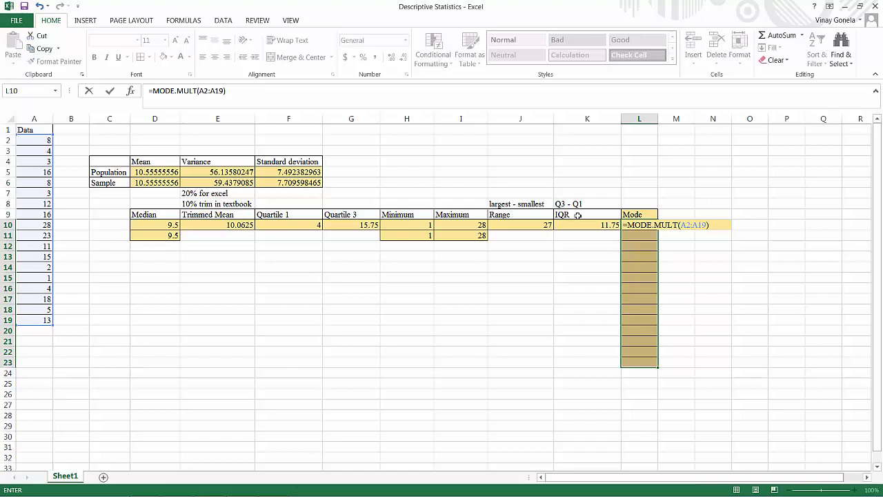
key("ctrl+shift+Return")
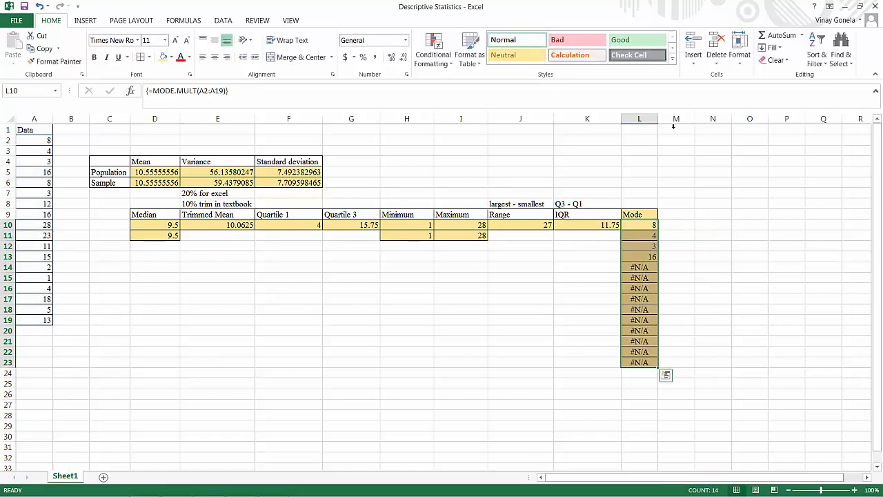
left_click(648, 235)
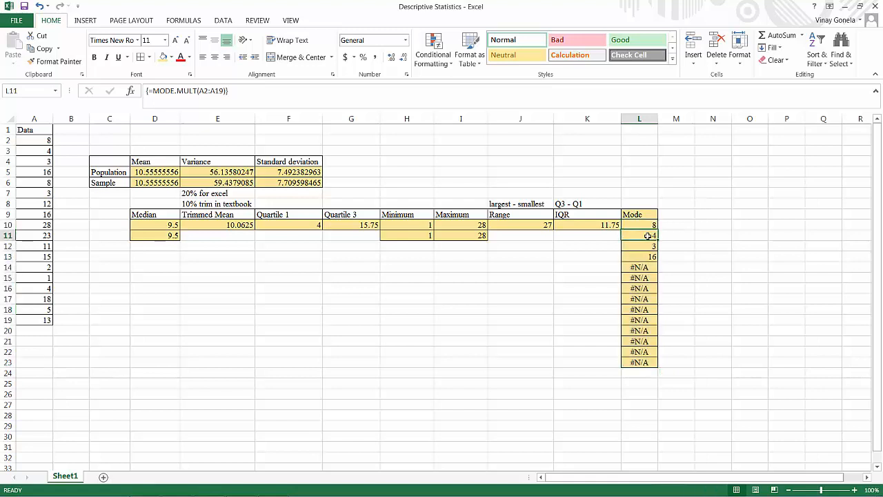
left_click(647, 245)
left_click(642, 257)
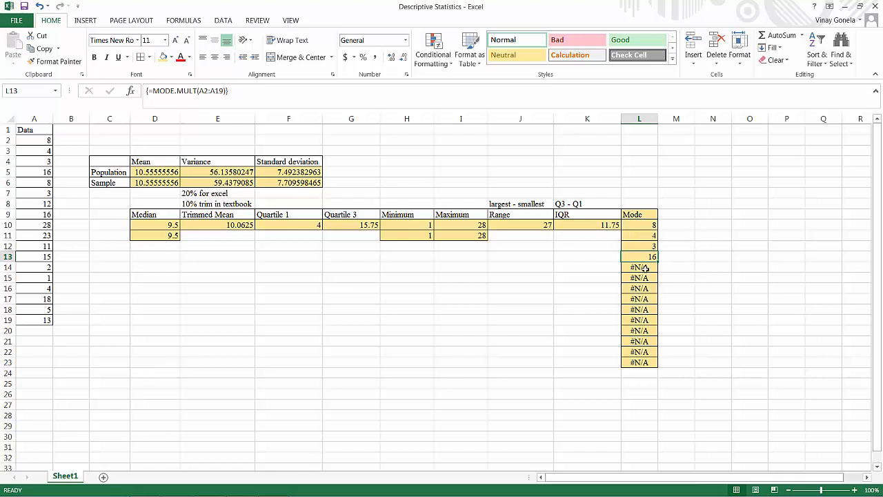
- Add the note "CTRL + SHIFT + ENTER" in cell L8 above the Mode heading
left_click(627, 200)
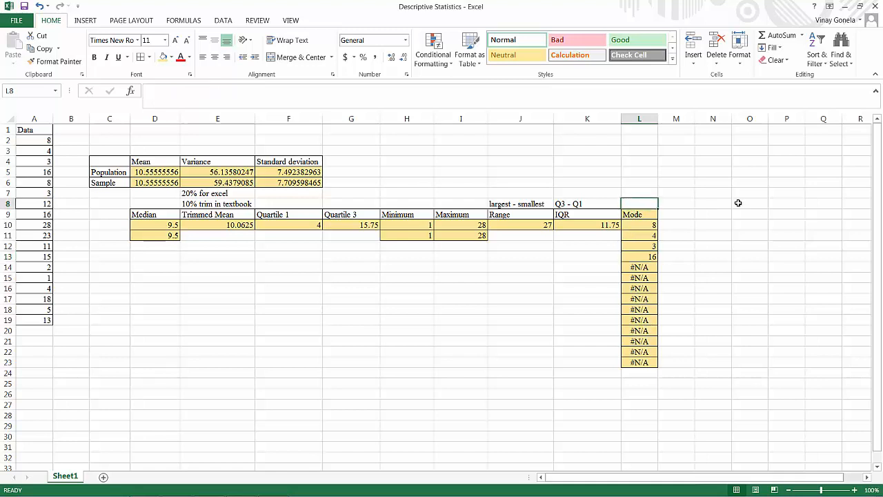
type("CTRL +")
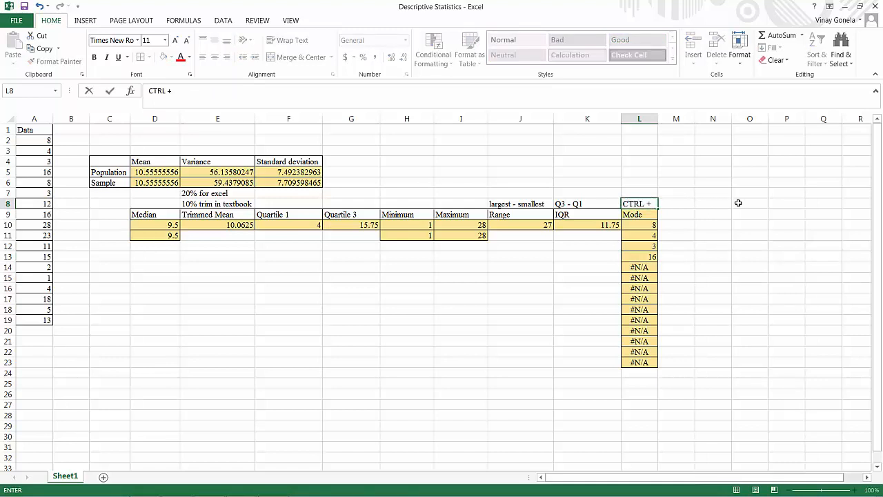
type(" SHIFT + ENTER")
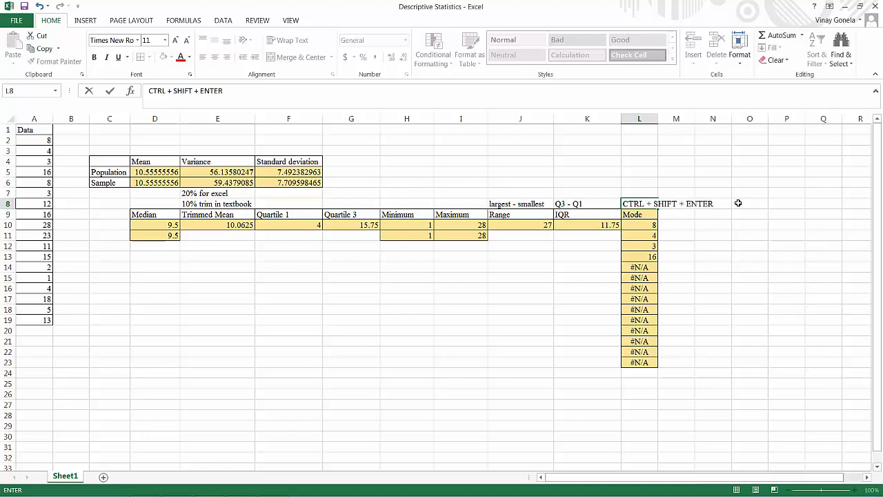
left_click(735, 205)
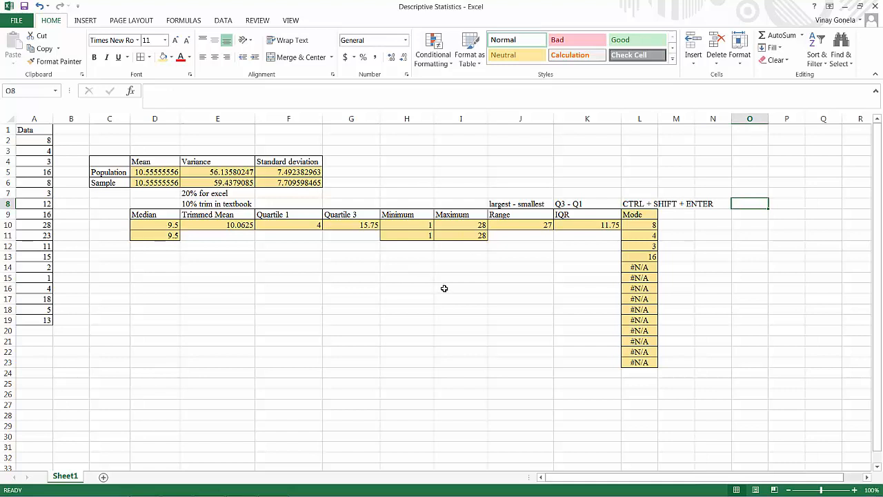
mouse_move(324, 494)
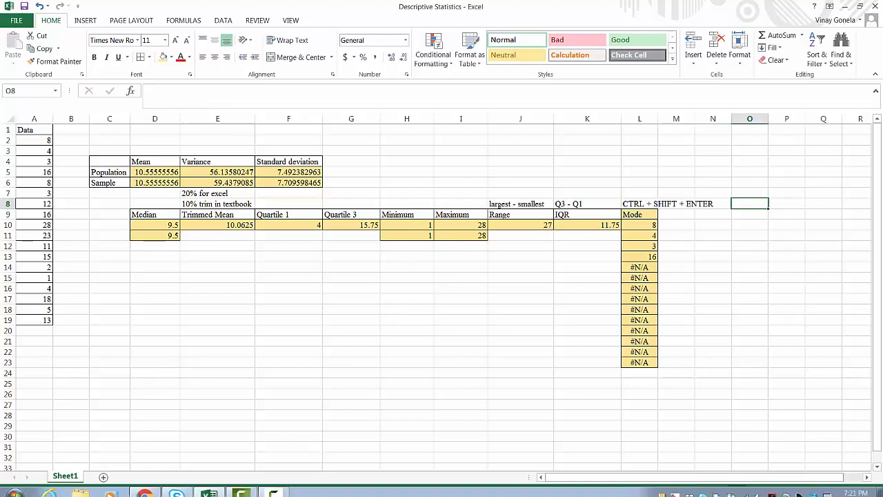